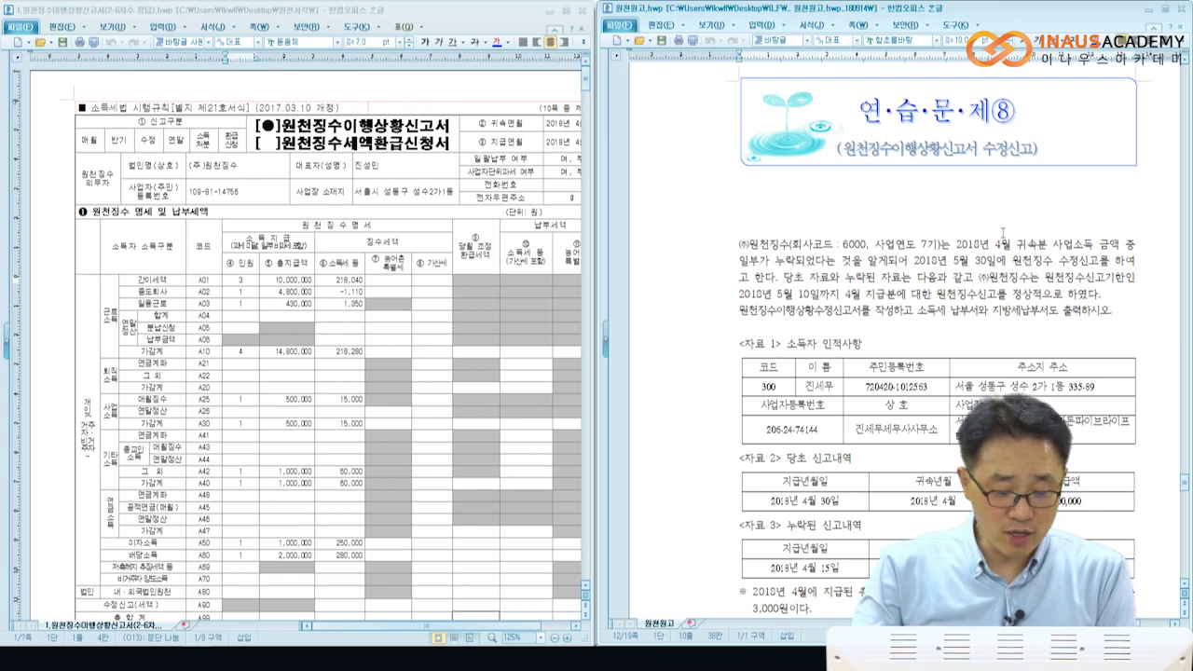
- Make the 수정 option under 신고구분 in the withholding tax report bold
{"action": "left_click", "coordinate": [526, 629]}
{"action": "left_click_drag", "start_coordinate": [526, 629], "coordinate": [562, 629]}
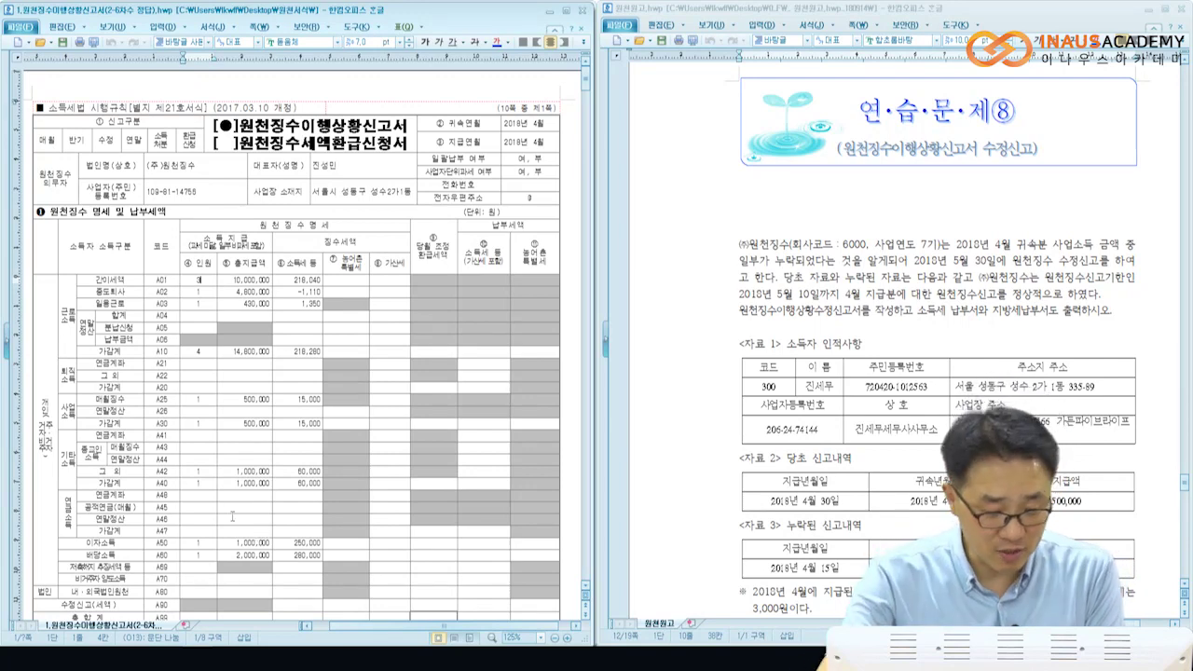
{"action": "scroll", "coordinate": [341, 451], "scroll_direction": "down", "scroll_amount": 3}
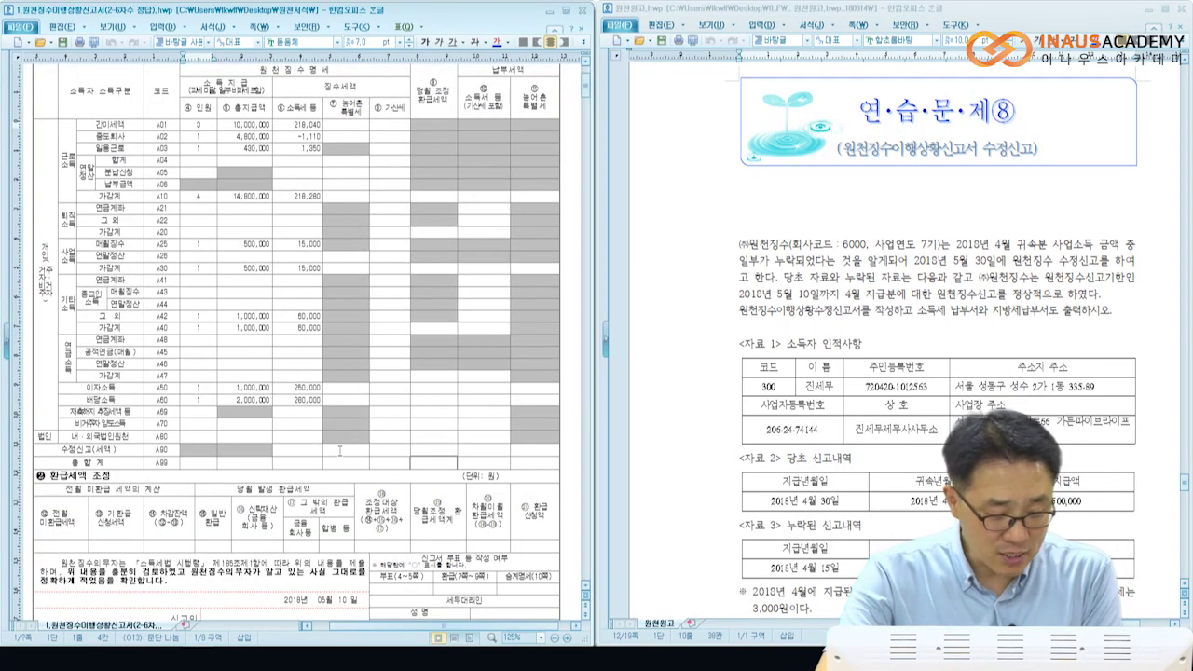
{"action": "left_click", "coordinate": [202, 460]}
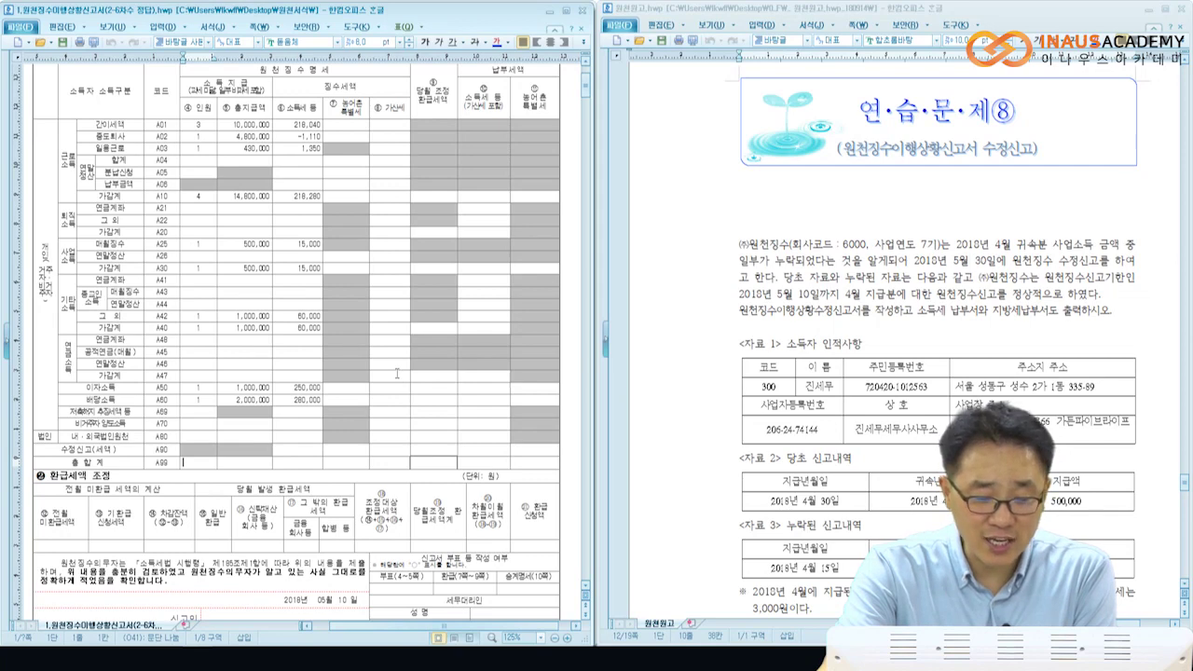
{"action": "scroll", "coordinate": [397, 377], "scroll_direction": "up", "scroll_amount": 3}
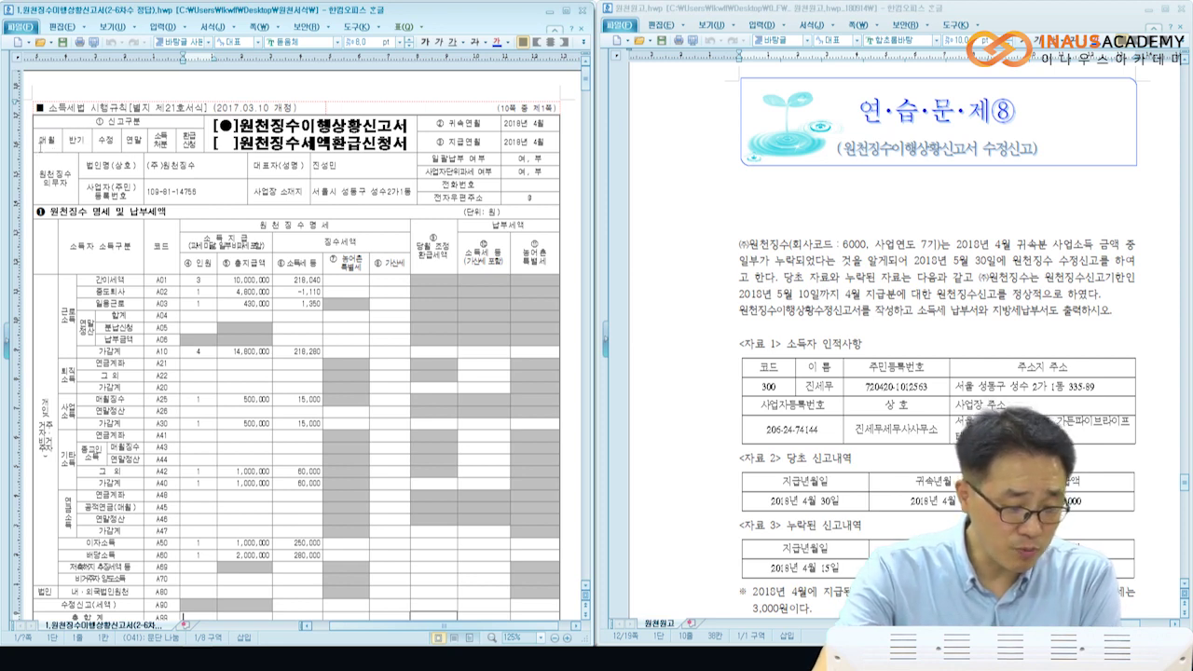
{"action": "double_click", "coordinate": [104, 139]}
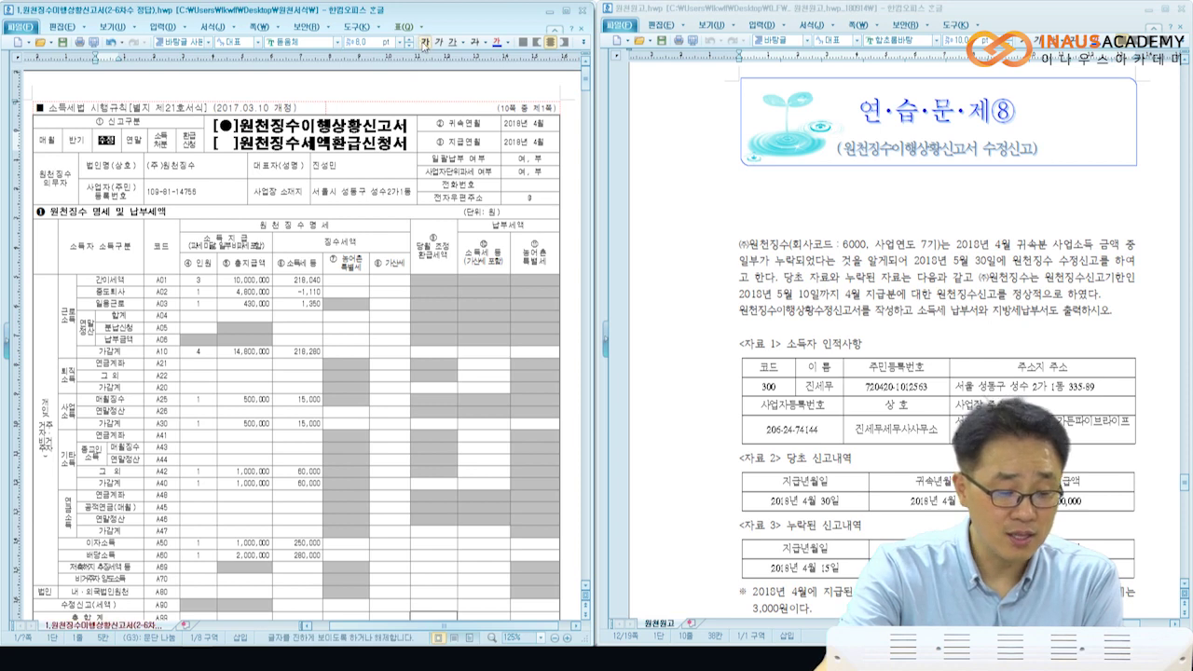
{"action": "left_click", "coordinate": [134, 125]}
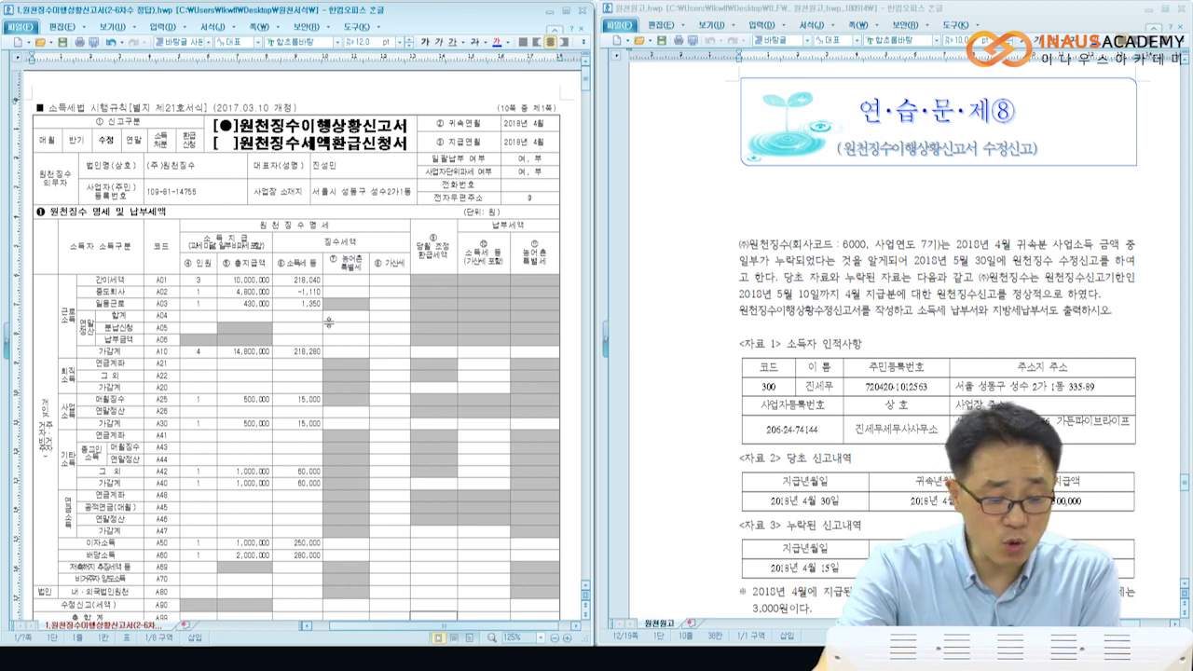
- Change the day in the report's submission date so that it reads 2018년 05월 30일
{"action": "scroll", "coordinate": [302, 316], "scroll_direction": "down", "scroll_amount": 5}
{"action": "scroll", "coordinate": [303, 317], "scroll_direction": "down", "scroll_amount": 5}
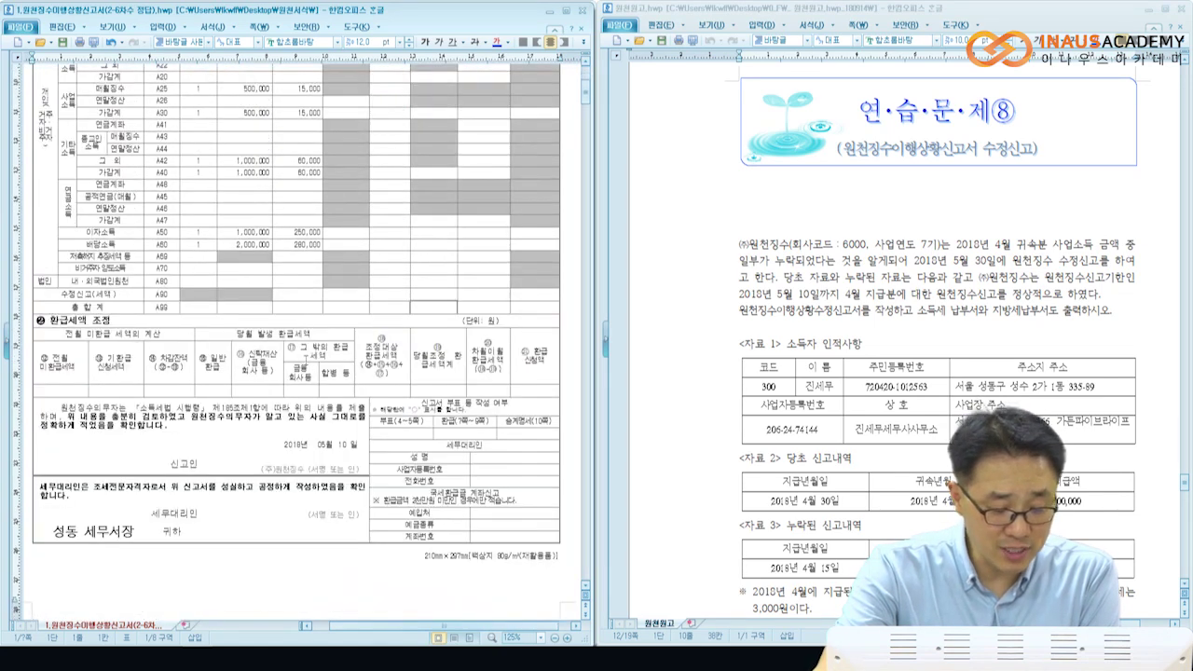
{"action": "left_click", "coordinate": [340, 446]}
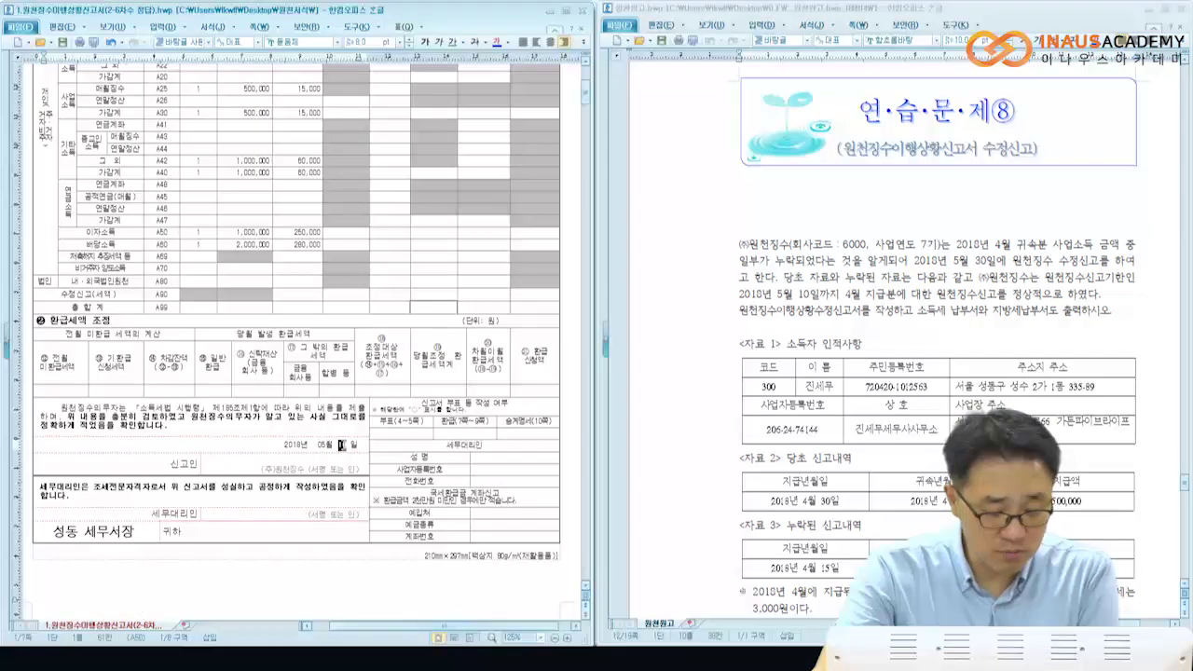
{"action": "key", "text": "BackSpace"}
{"action": "key", "text": "BackSpace"}
{"action": "type", "text": "30"}
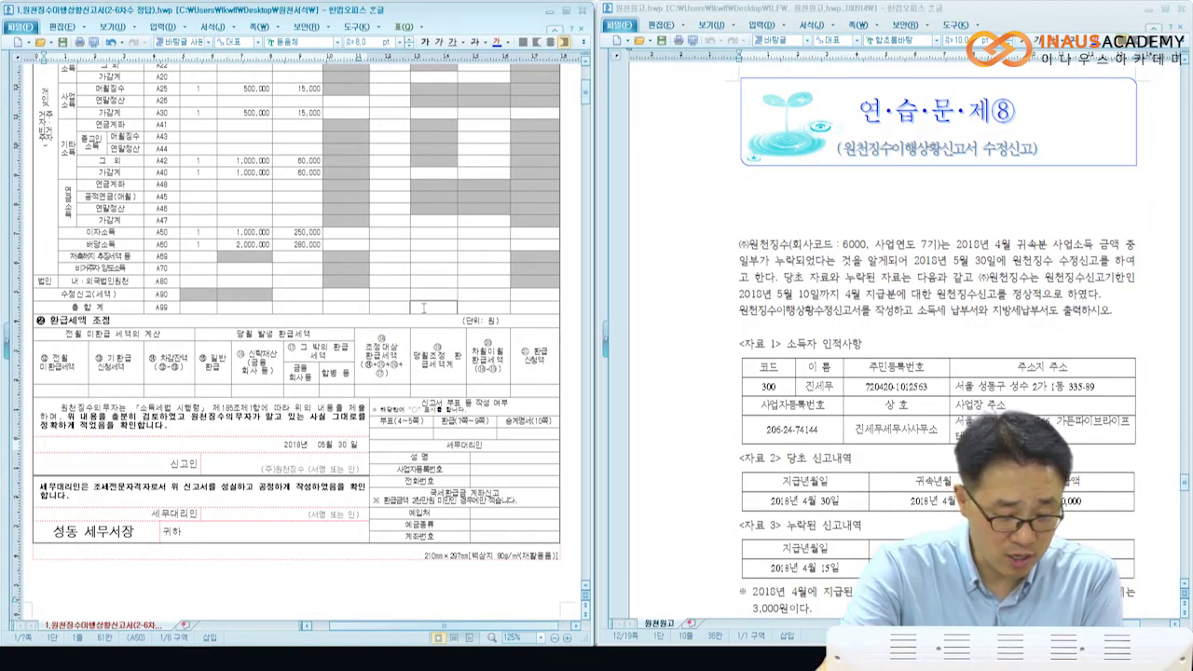
- Colour the originally reported 인원, 총지급액 and 소득세 등 figures in rows A01 through A60 red
{"action": "scroll", "coordinate": [432, 291], "scroll_direction": "up", "scroll_amount": 3}
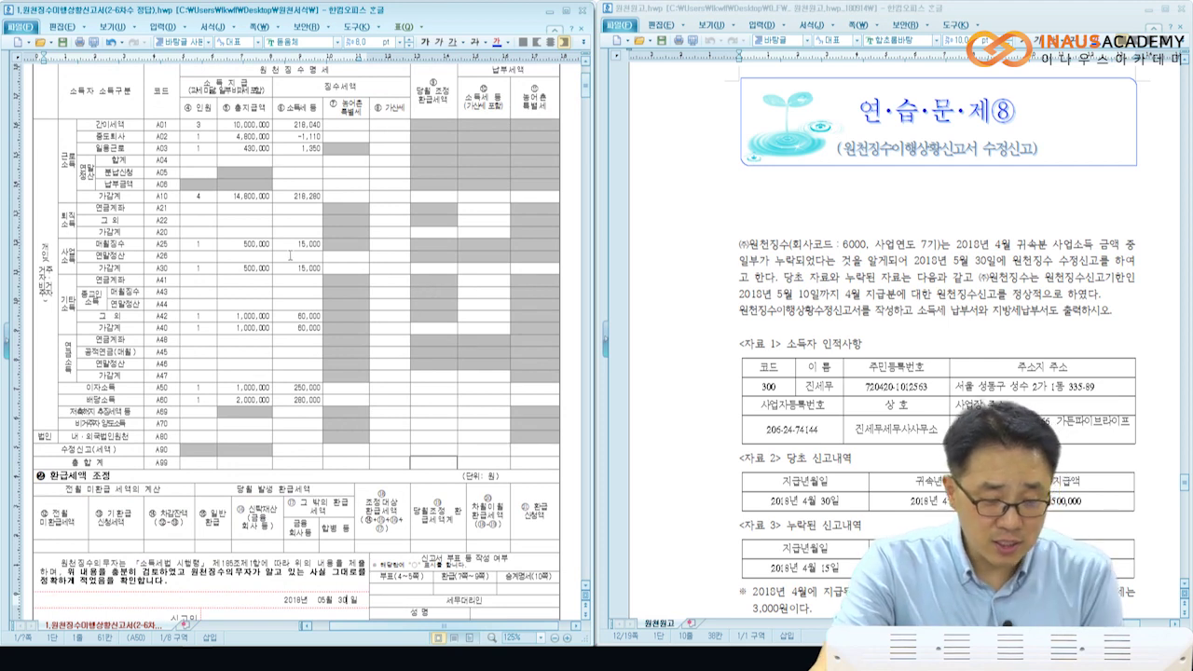
{"action": "left_click_drag", "start_coordinate": [196, 124], "coordinate": [297, 399]}
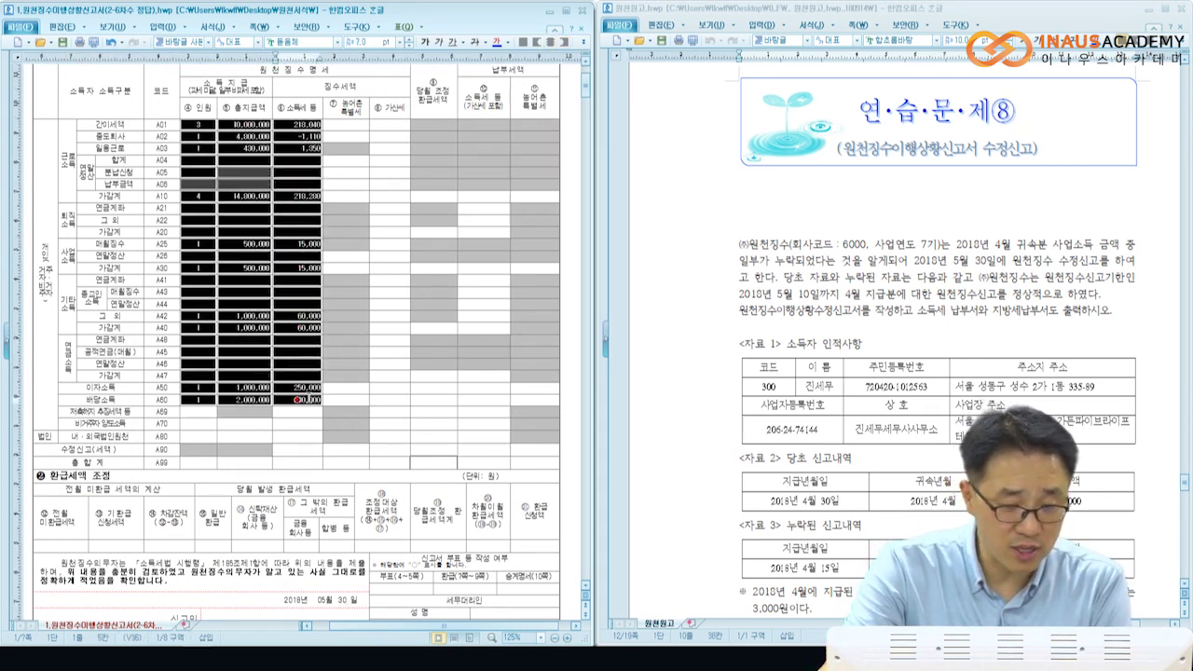
{"action": "left_click", "coordinate": [509, 42]}
{"action": "left_click", "coordinate": [508, 84]}
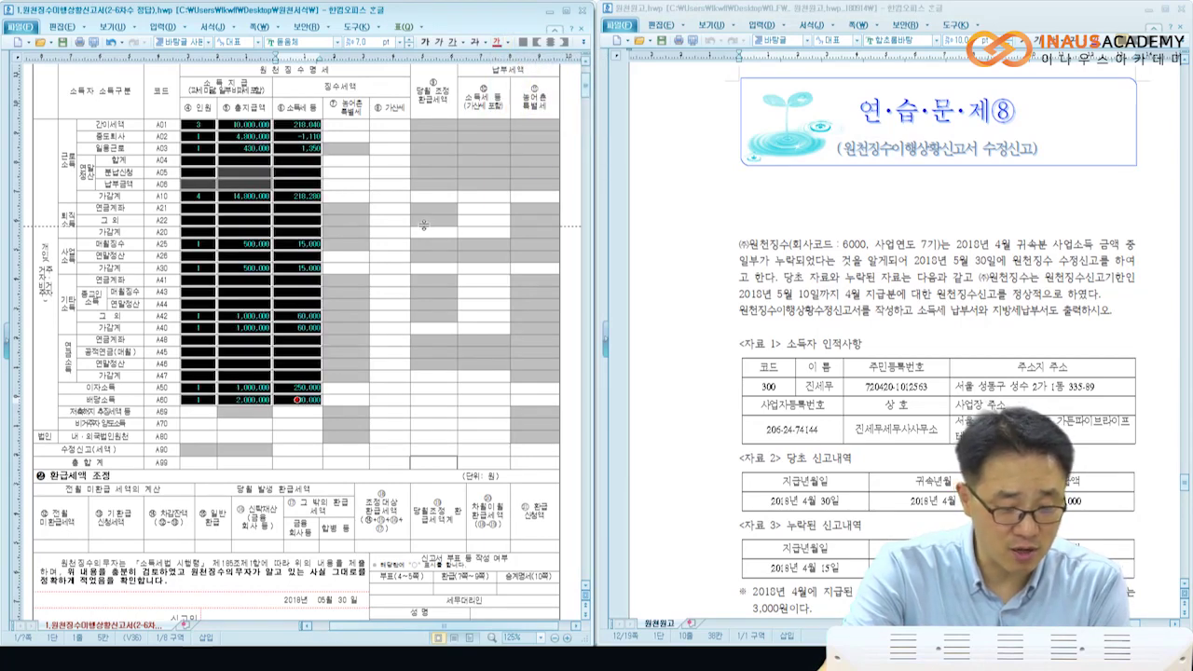
{"action": "left_click", "coordinate": [294, 184]}
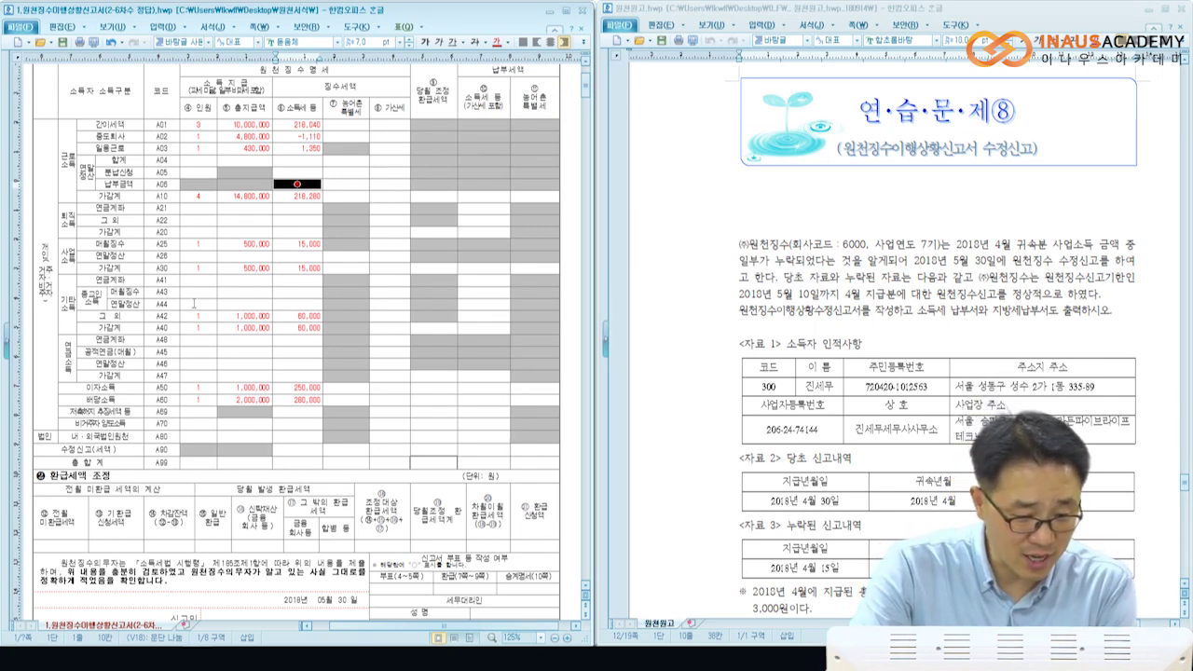
- Add a second line with 1 in black to the 인원 cell of row A25 (매월징수)
{"action": "left_click", "coordinate": [199, 244]}
{"action": "type", "text": "1"}
{"action": "key", "text": "Return"}
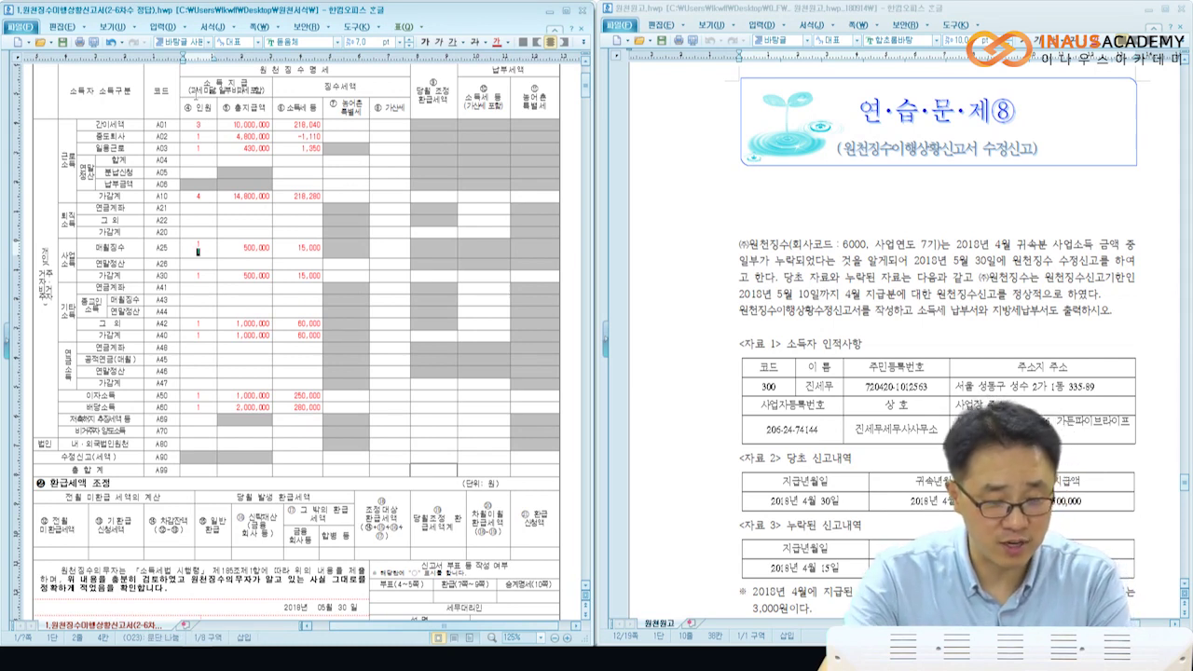
{"action": "left_click", "coordinate": [508, 46]}
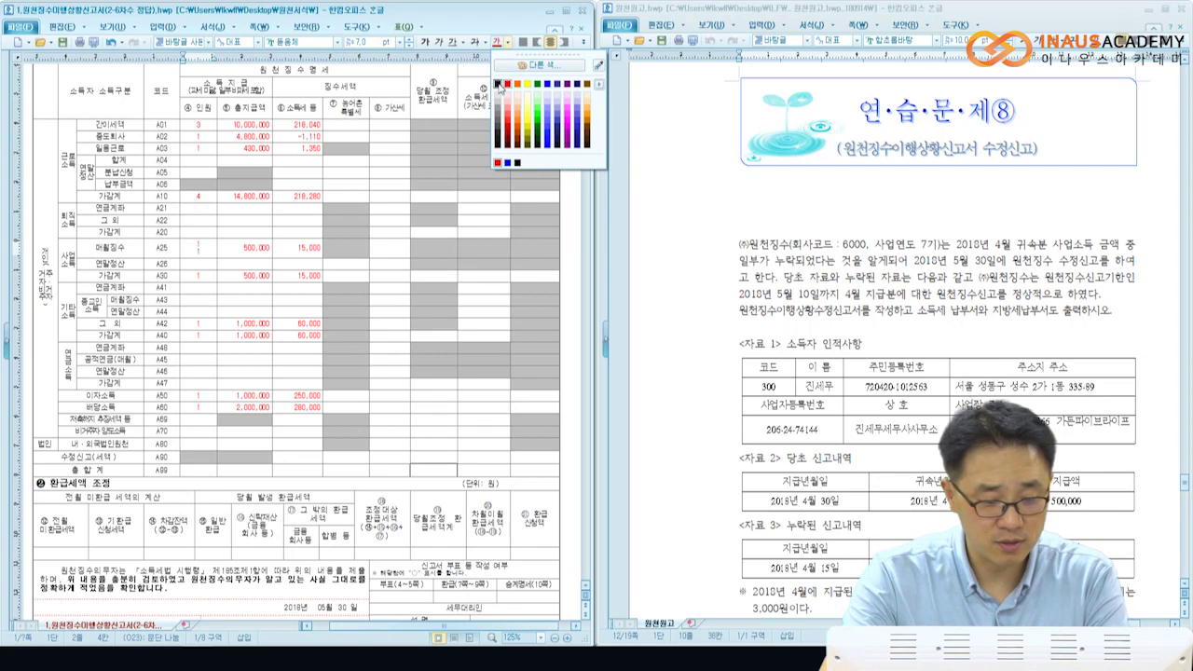
{"action": "left_click", "coordinate": [500, 85]}
- Add a second line with 1,000,000 in black to the 총지급액 cell of row A25
{"action": "left_click", "coordinate": [242, 252]}
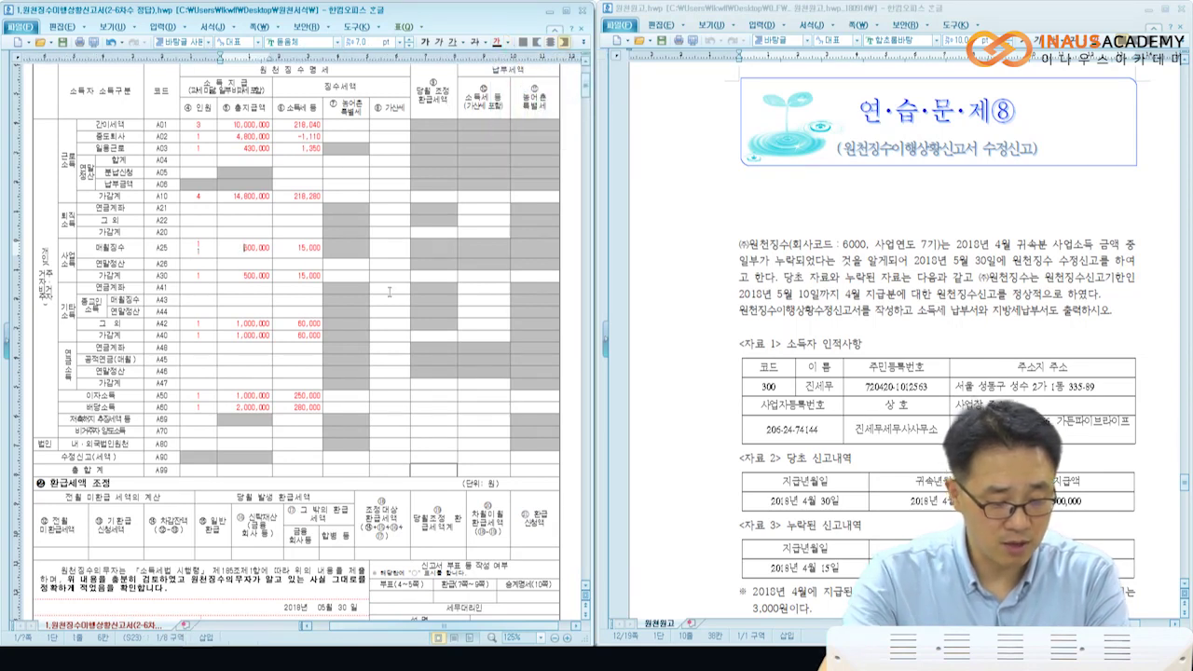
{"action": "key", "text": "End"}
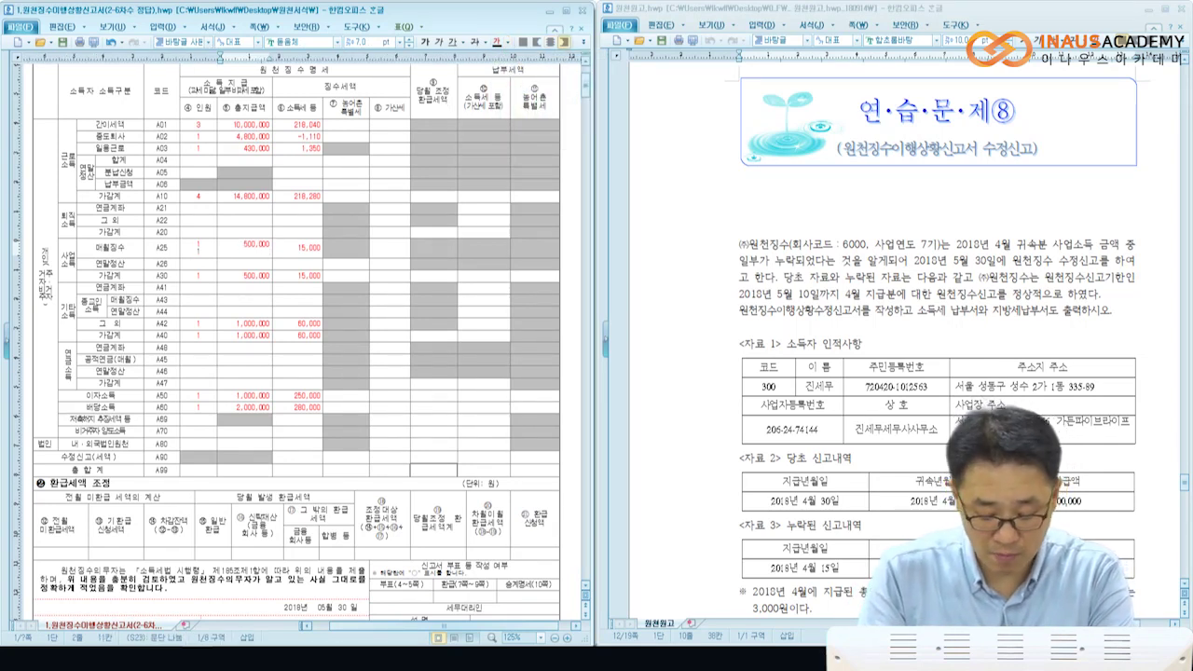
{"action": "type", "text": "1,000,000"}
{"action": "key", "text": "shift+Home"}
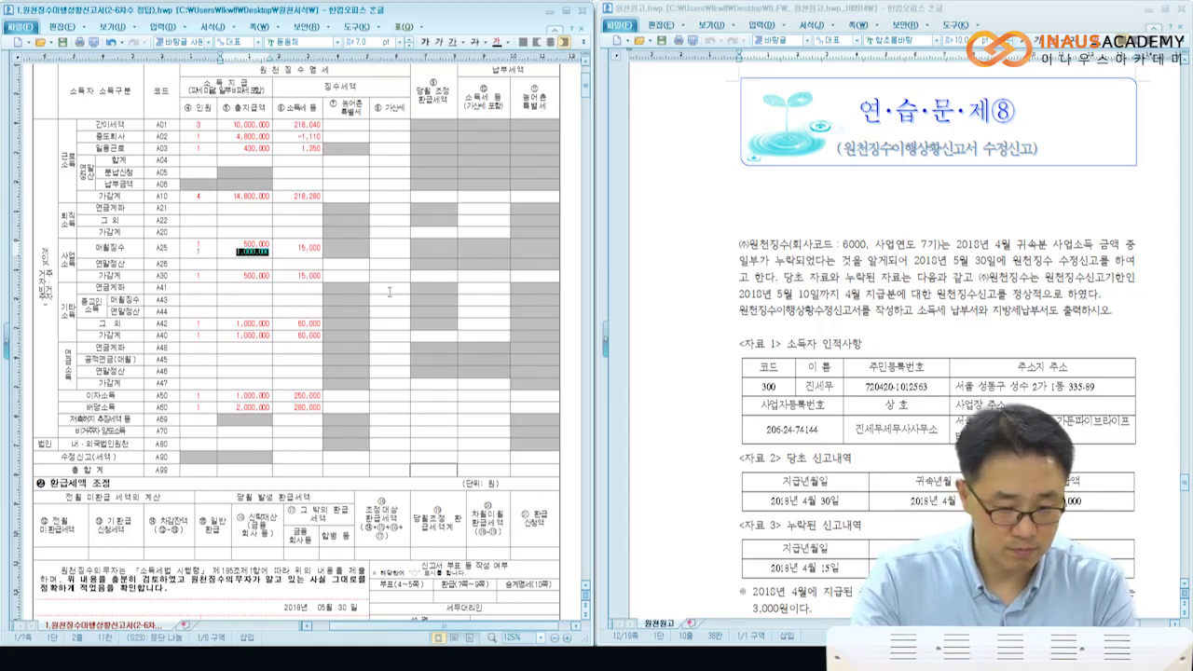
{"action": "left_click", "coordinate": [497, 43]}
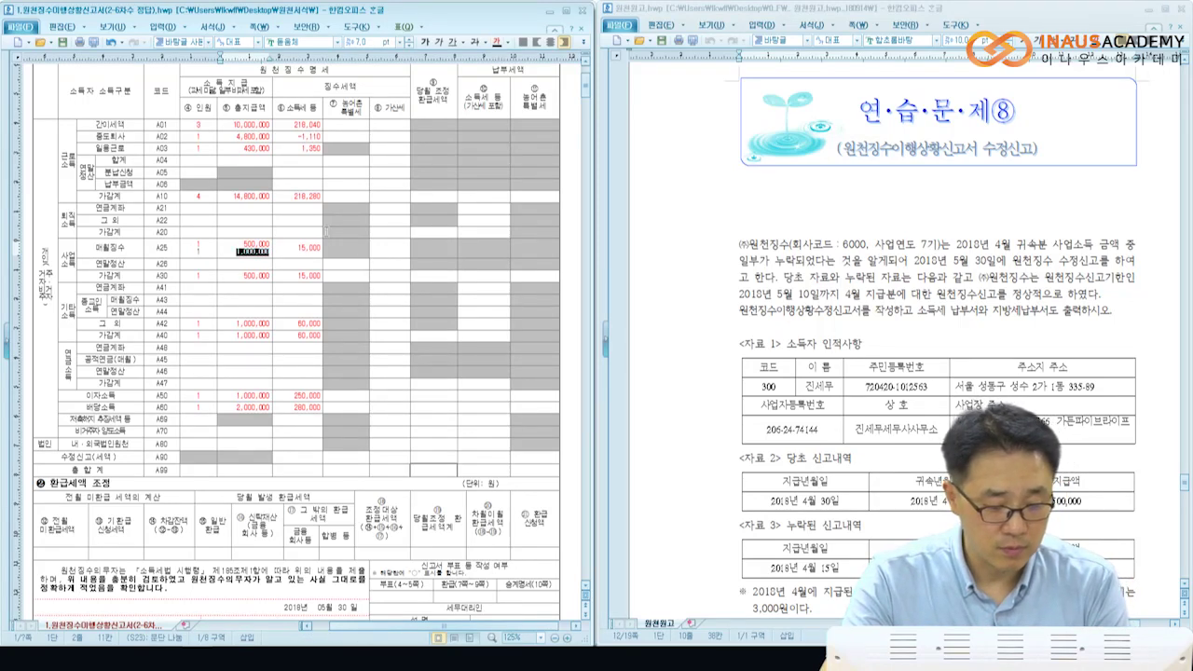
- Add a second line with 30,000 in black to the 소득세 등 cell of row A25
{"action": "key", "text": "Tab"}
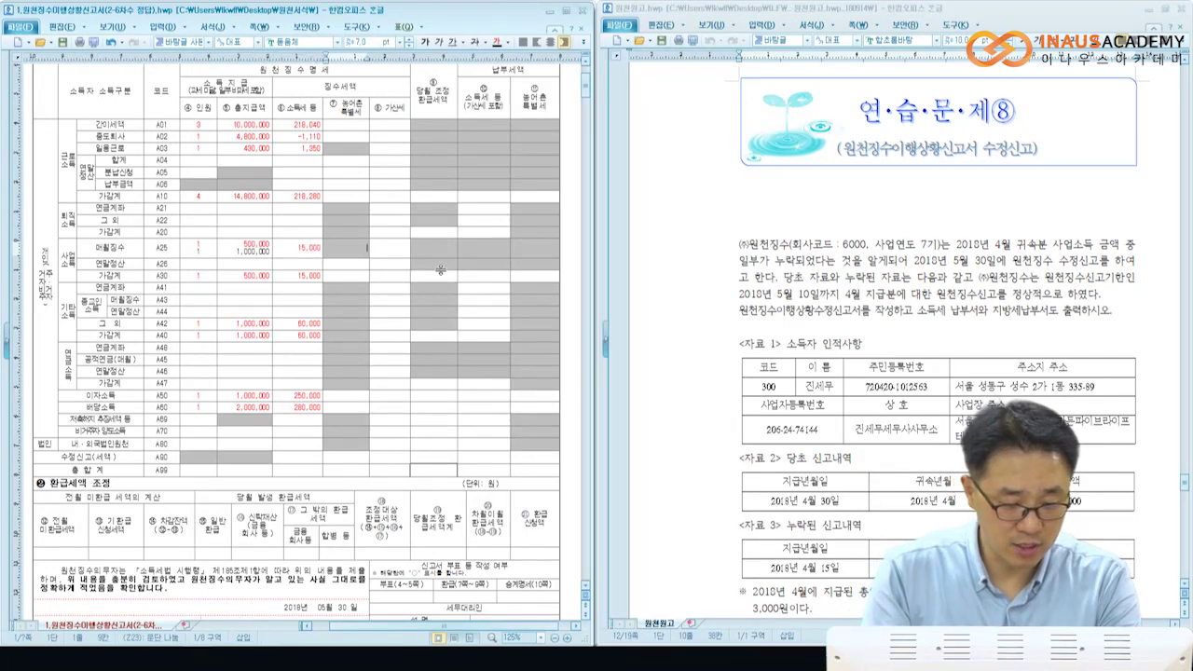
{"action": "key", "text": "Return"}
{"action": "type", "text": "30,000"}
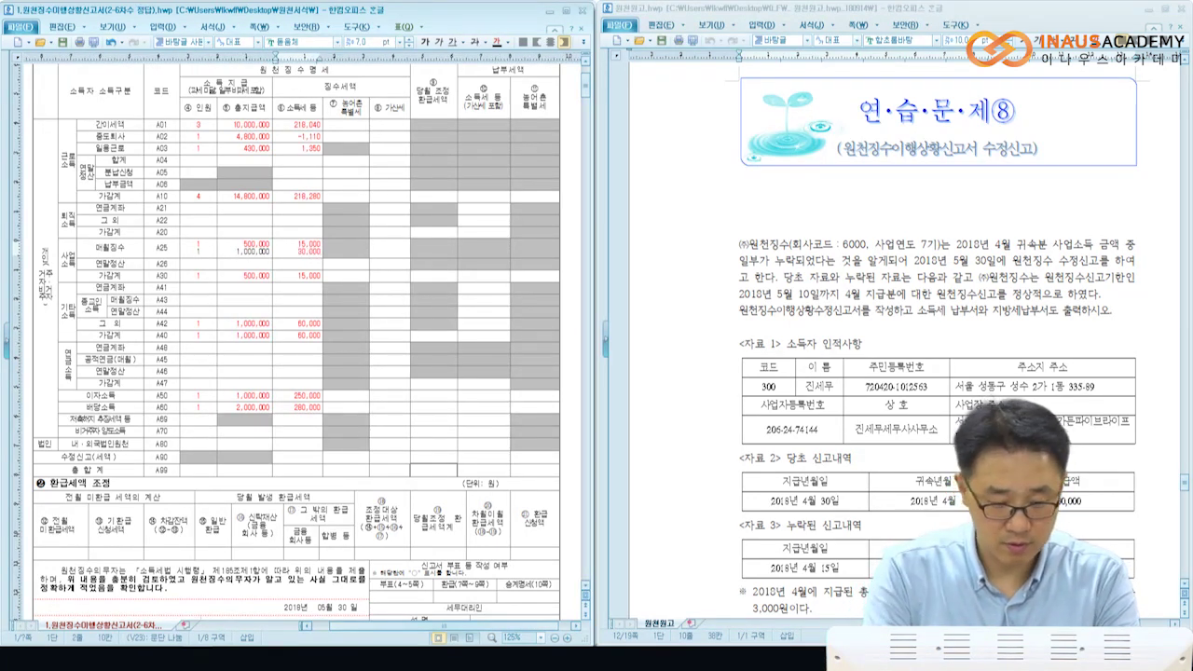
{"action": "key", "text": "shift+Home"}
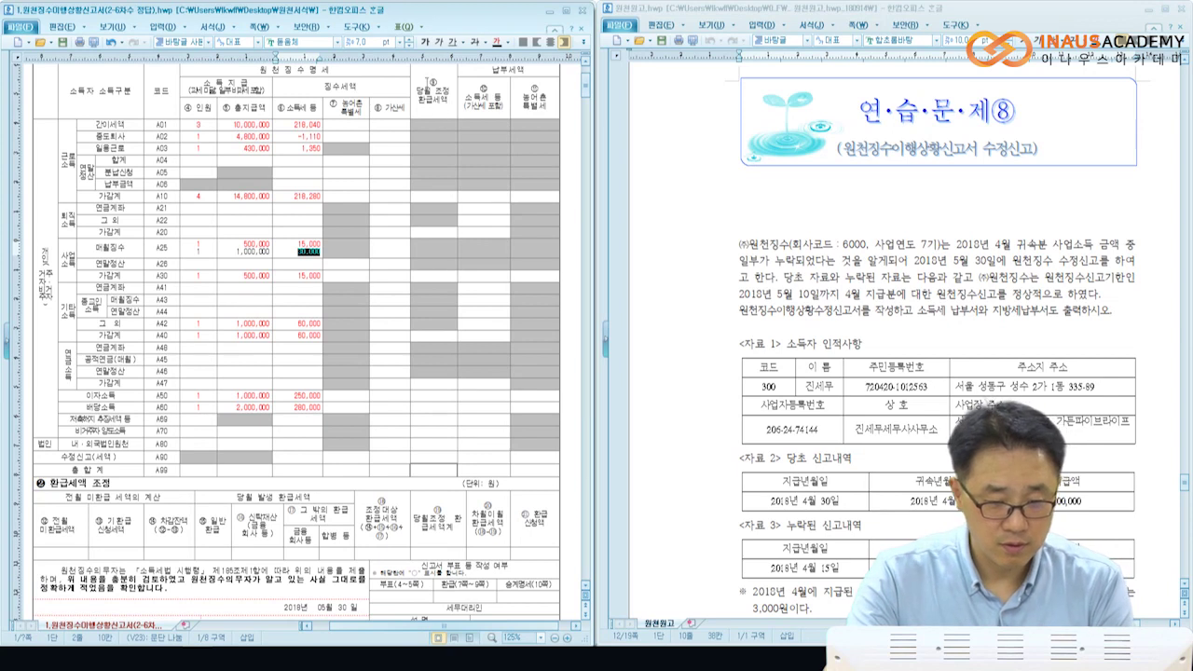
{"action": "left_click", "coordinate": [507, 47]}
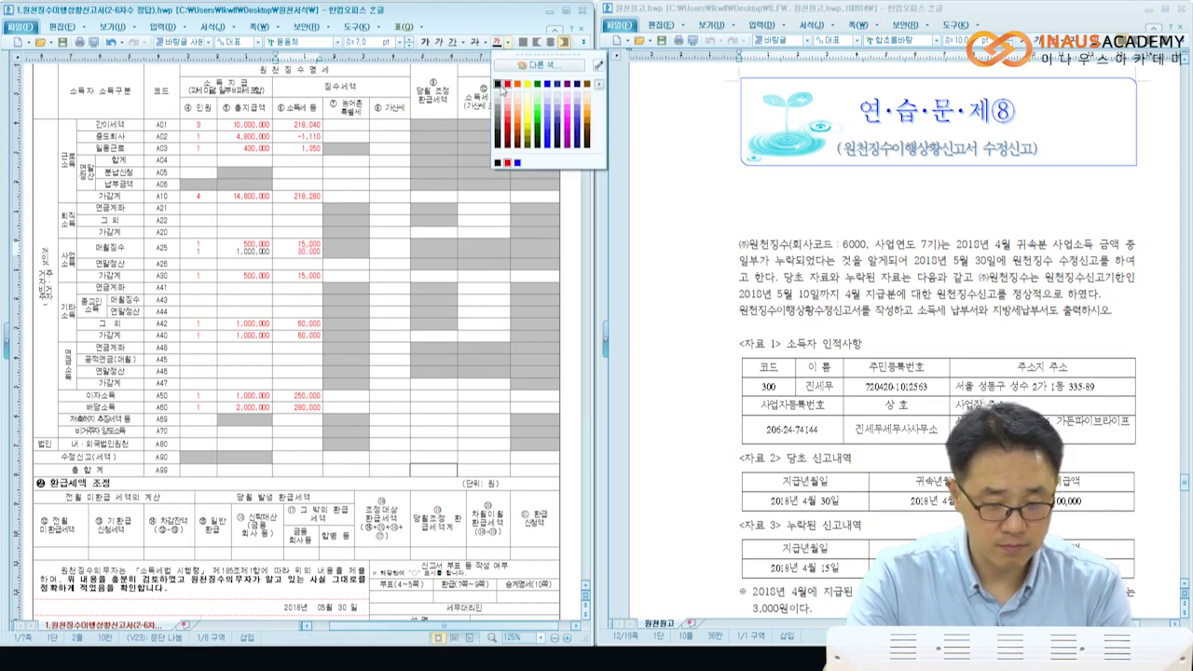
{"action": "left_click", "coordinate": [503, 89]}
{"action": "left_click", "coordinate": [413, 205]}
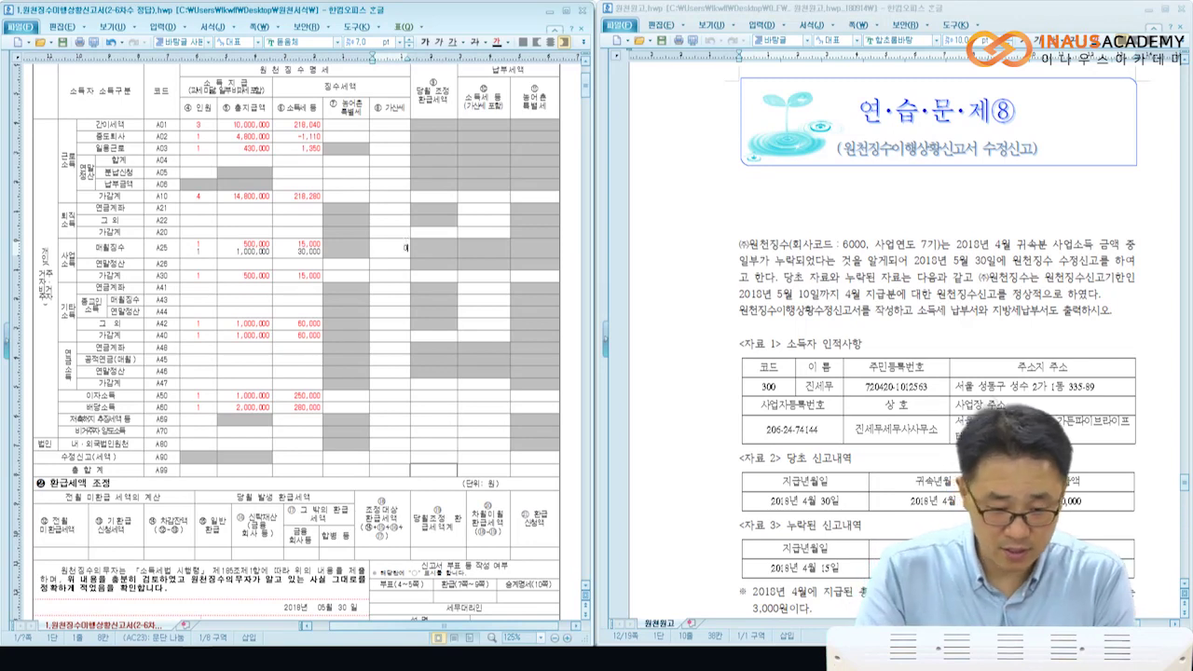
- Enter 0 in red as the original amount in the 가산세 cell of row A25
{"action": "left_click", "coordinate": [404, 244]}
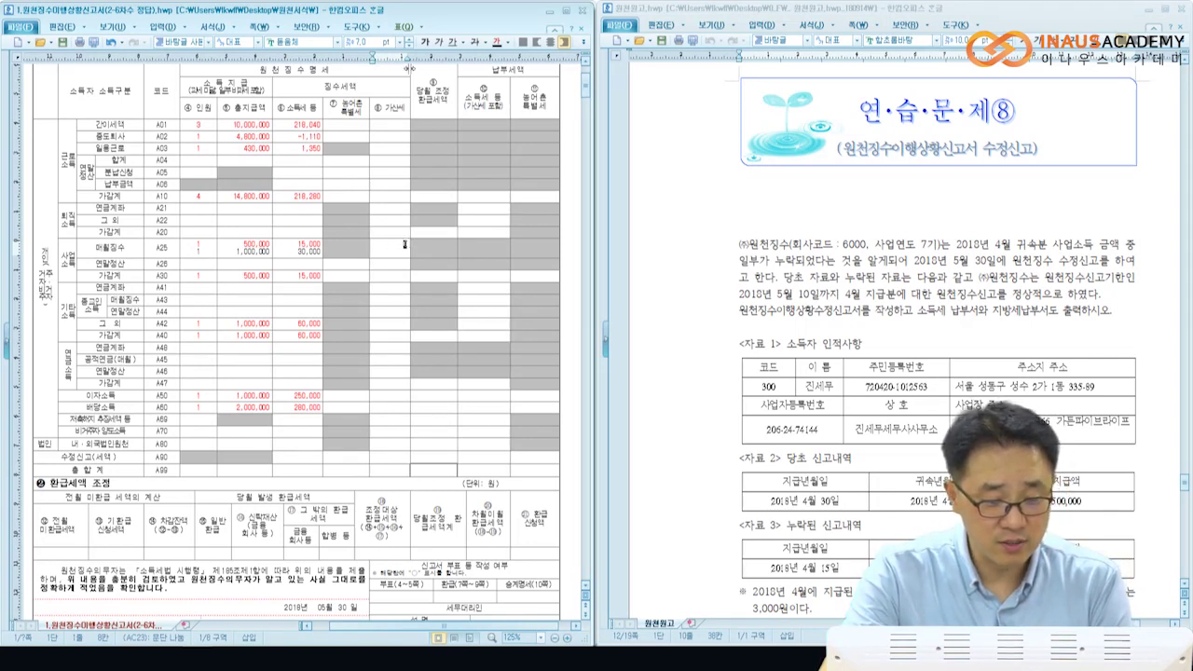
{"action": "left_click", "coordinate": [509, 43]}
{"action": "left_click", "coordinate": [507, 85]}
{"action": "type", "text": "0"}
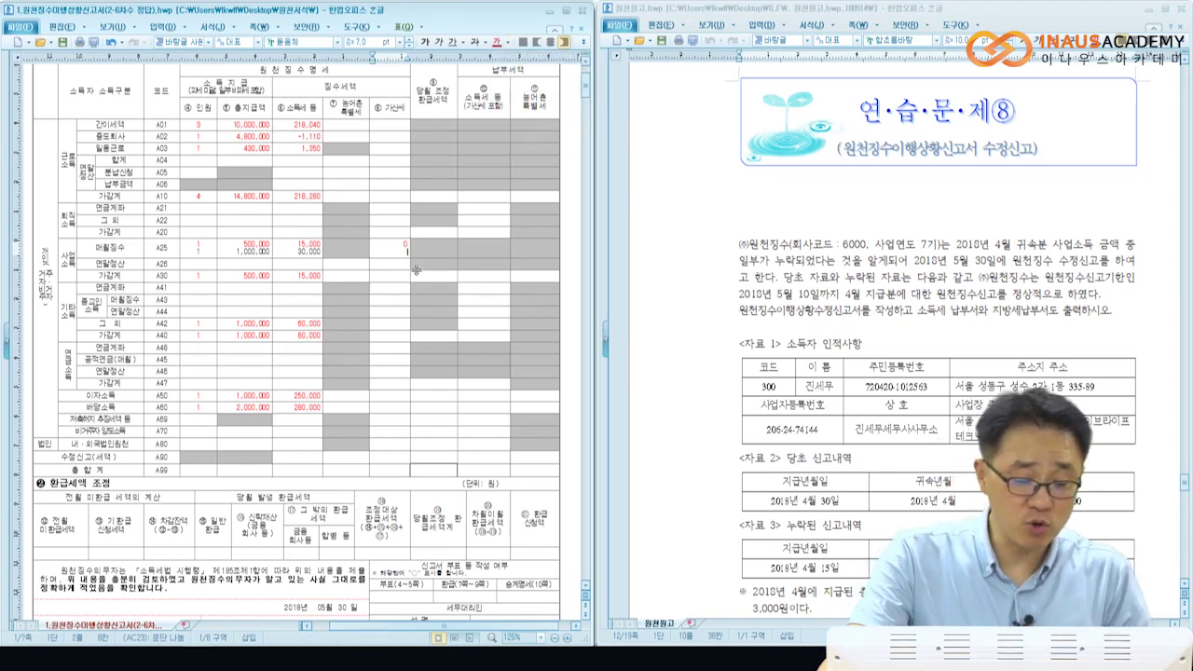
- Consult the 자료 4 penalty calculation in the exercise document and enter 540 on the second line of row A25's 가산세 cell
{"action": "scroll", "coordinate": [863, 323], "scroll_direction": "down", "scroll_amount": 10}
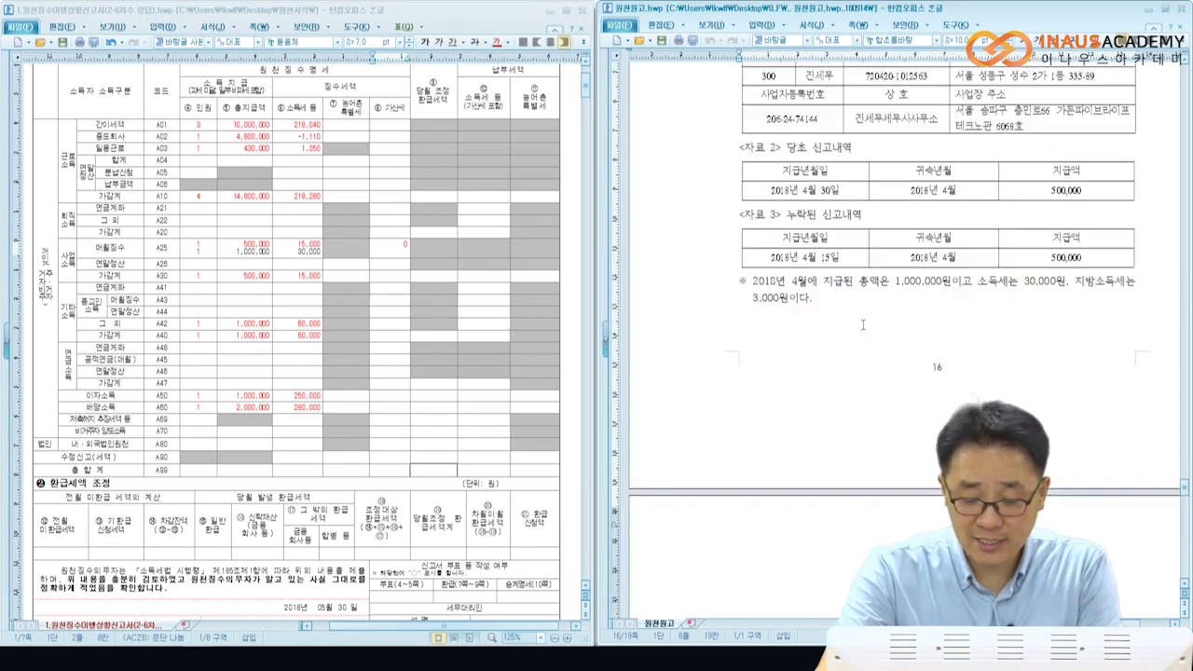
{"action": "scroll", "coordinate": [842, 382], "scroll_direction": "down", "scroll_amount": 3}
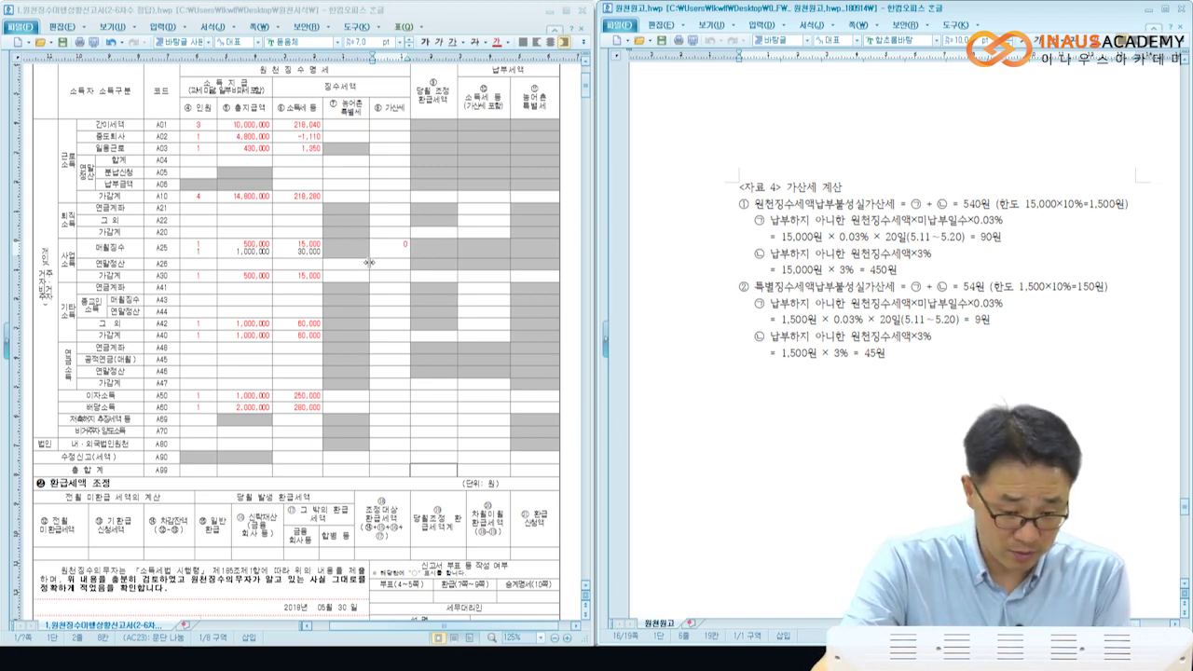
{"action": "left_click", "coordinate": [399, 249]}
{"action": "type", "text": "540"}
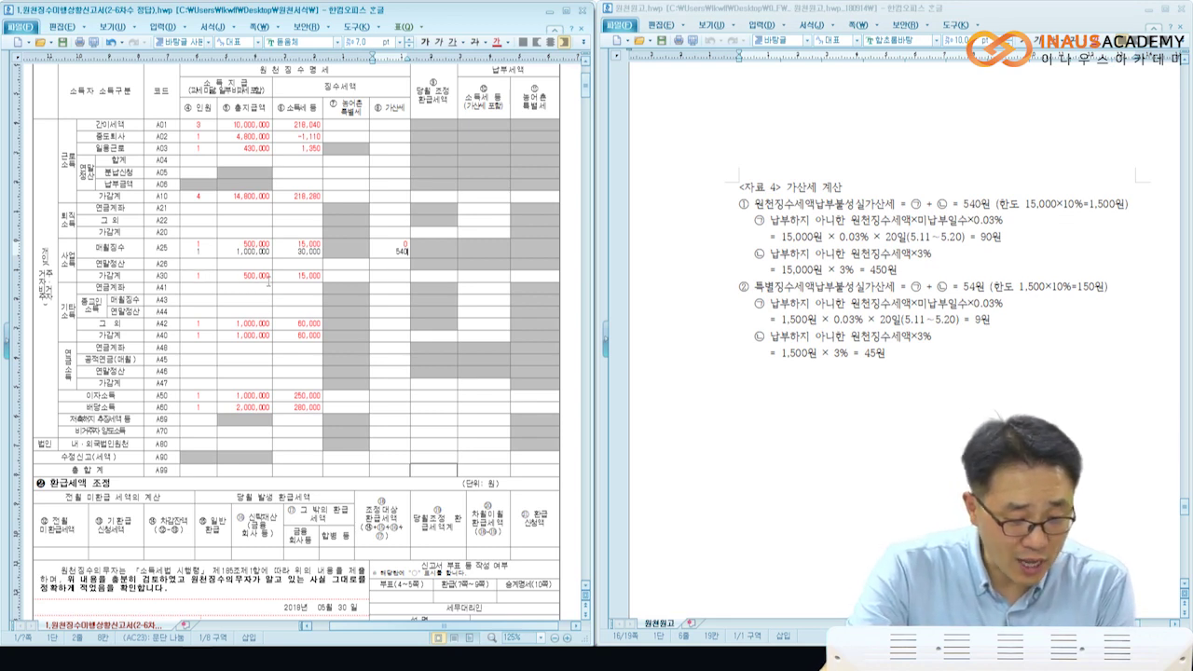
- Copy the original and corrected figures of row A25, from 인원 to 가산세, into the business income subtotal row A30
{"action": "left_click_drag", "start_coordinate": [197, 253], "coordinate": [395, 253]}
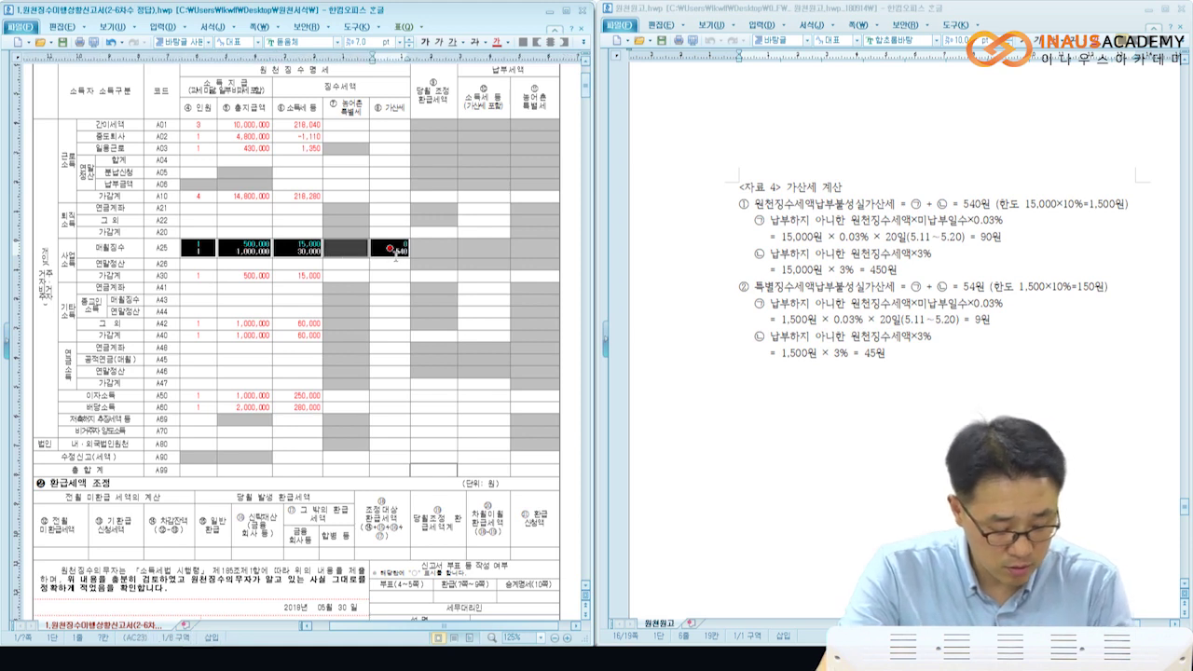
{"action": "left_click", "coordinate": [199, 276]}
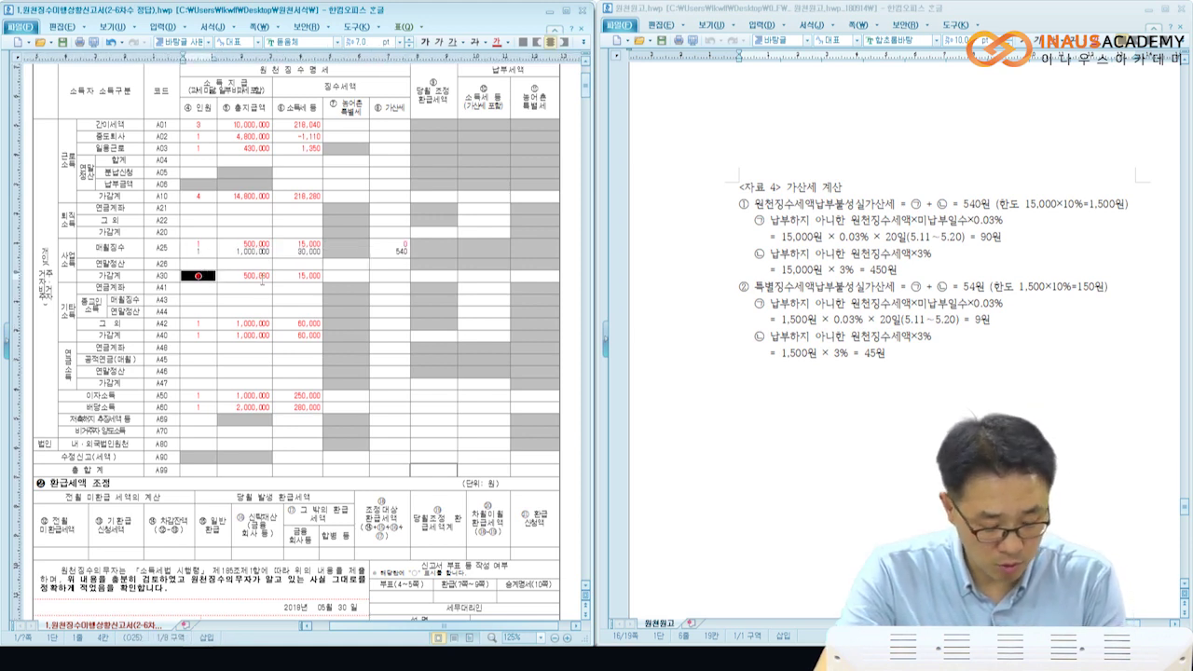
{"action": "key", "text": "ctrl+v"}
{"action": "left_click", "coordinate": [385, 298]}
{"action": "left_click", "coordinate": [394, 279]}
{"action": "left_click", "coordinate": [390, 296]}
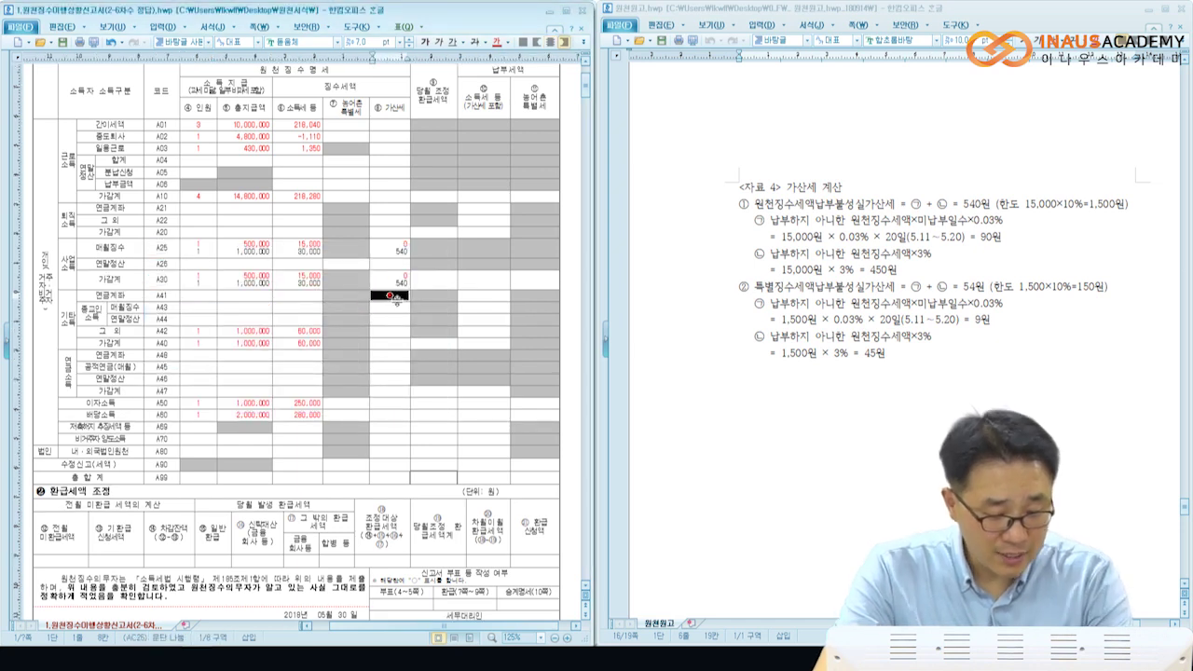
- Repeat row A01's original figures on a second line in the 인원, 총지급액 and 소득세 등 cells
{"action": "left_click", "coordinate": [202, 124]}
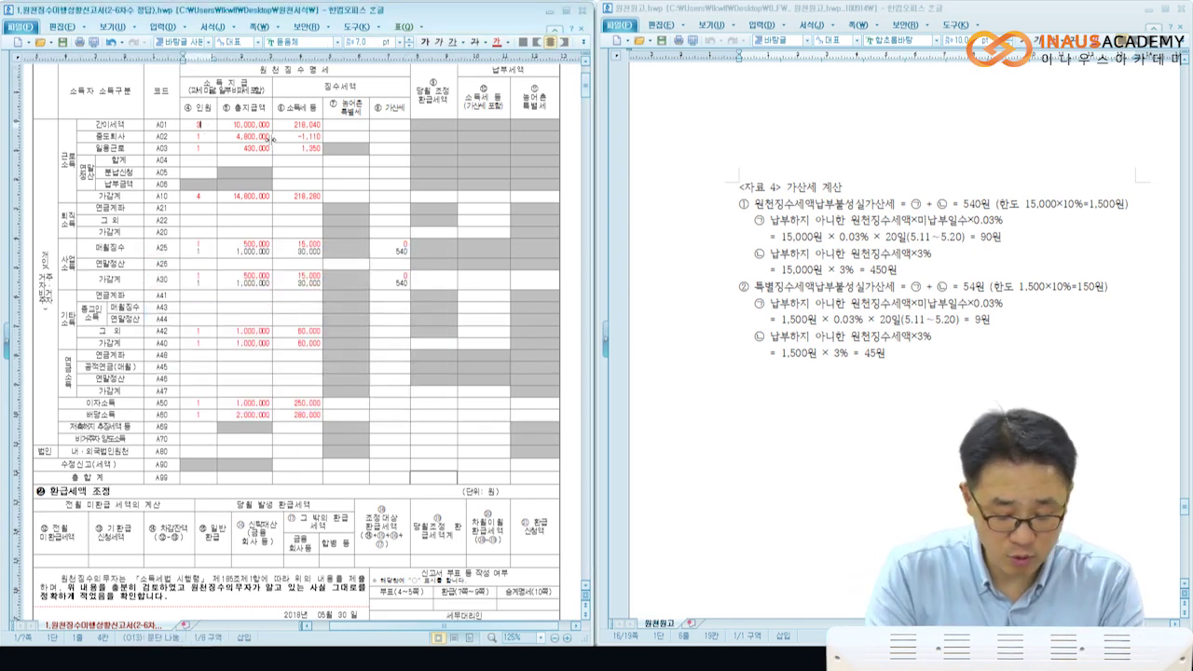
{"action": "key", "text": "Return"}
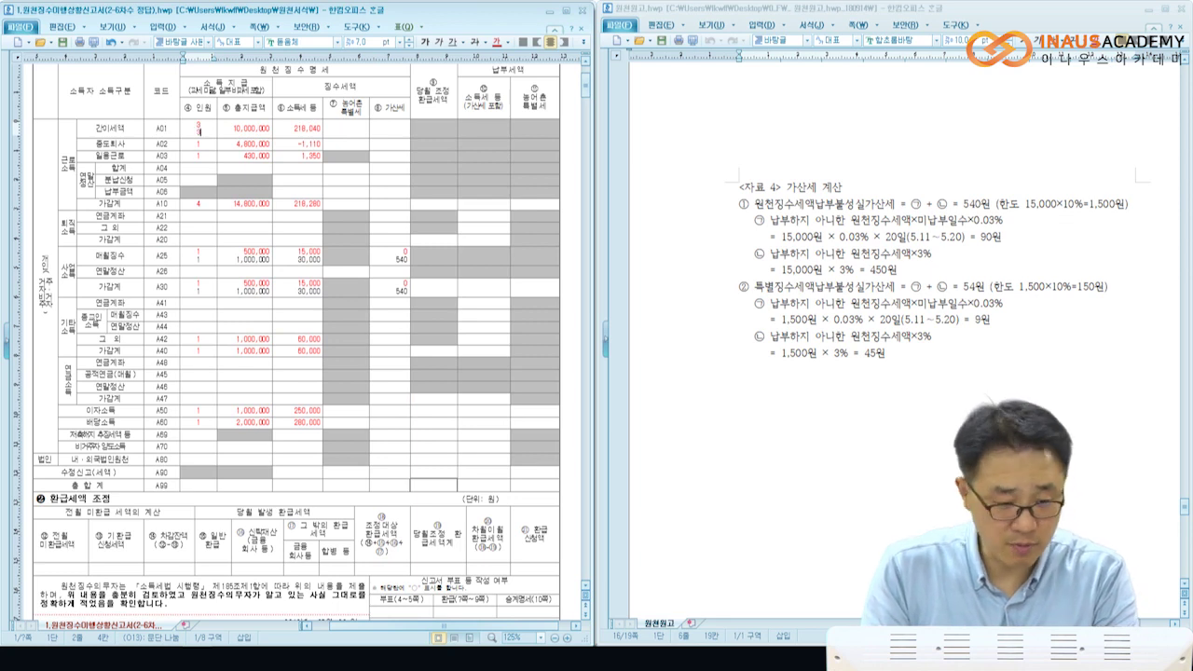
{"action": "left_click", "coordinate": [270, 130]}
{"action": "type", "text": ",000,000"}
{"action": "key", "text": "Tab"}
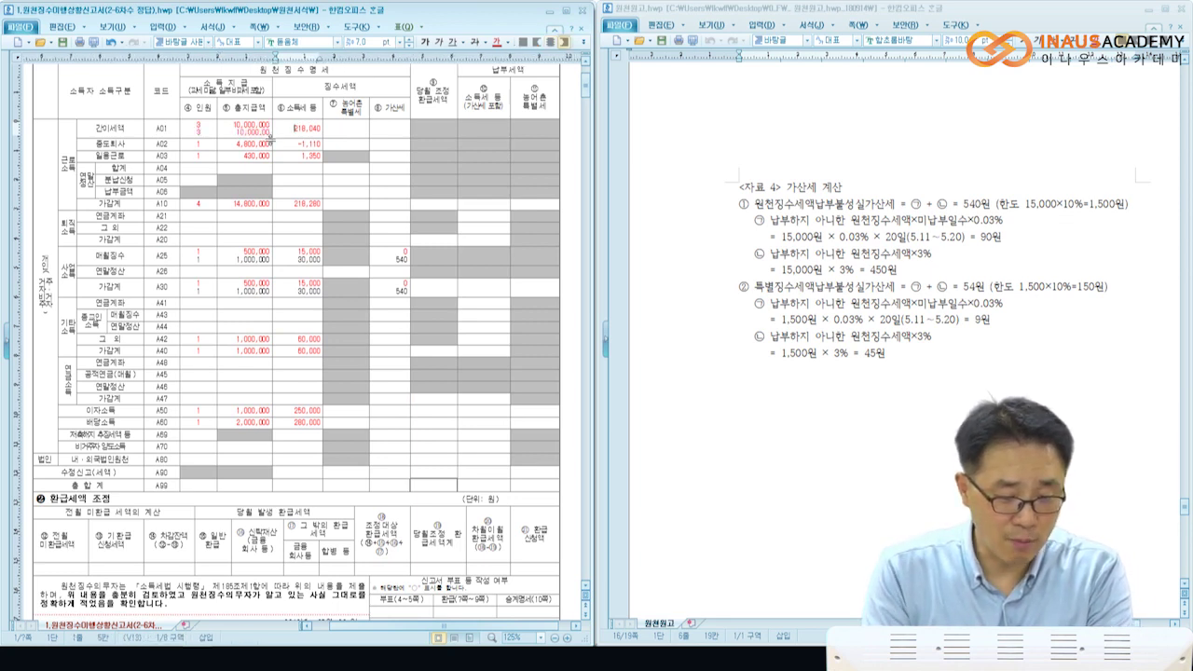
{"action": "key", "text": "Return"}
{"action": "type", "text": "218,040"}
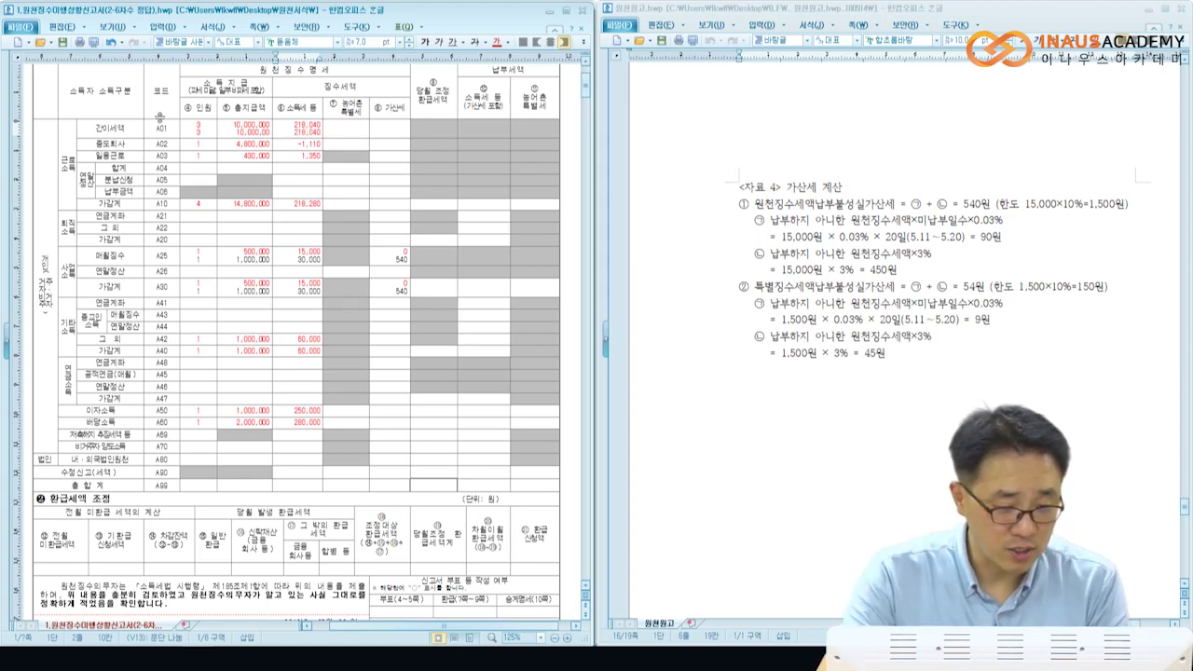
- Recolour the second-line figures of row A01's 인원, 총지급액 and 소득세 등 cells black
{"action": "double_click", "coordinate": [198, 132]}
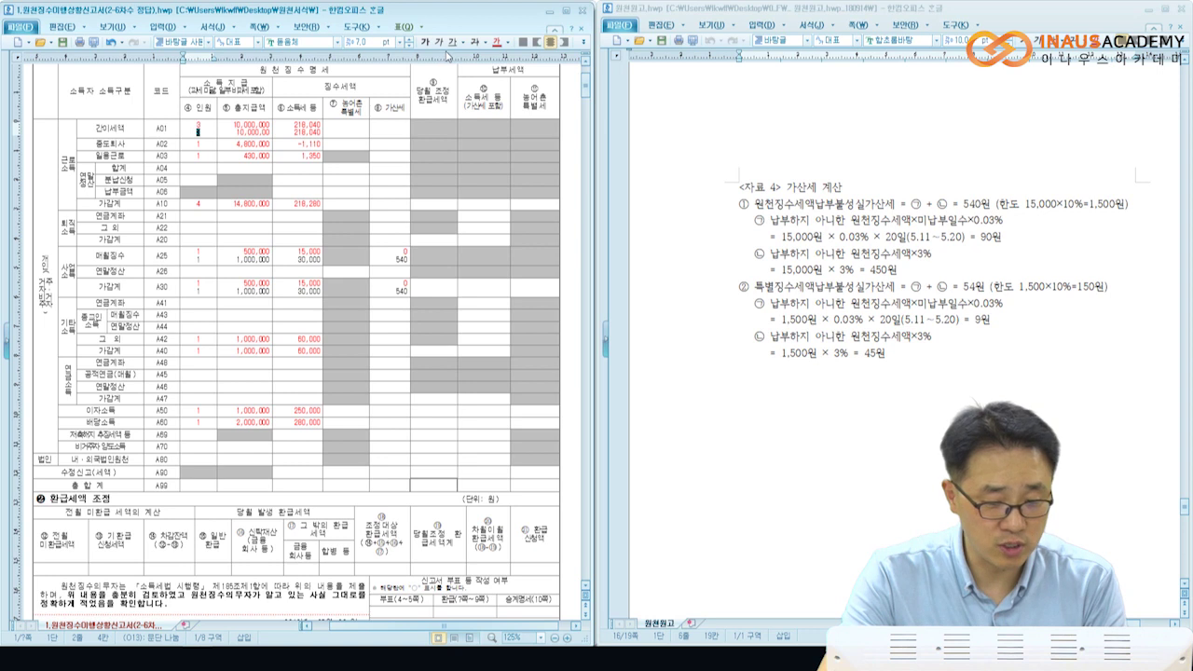
{"action": "left_click", "coordinate": [508, 42]}
{"action": "left_click", "coordinate": [498, 83]}
{"action": "left_click_drag", "start_coordinate": [229, 133], "coordinate": [270, 132]}
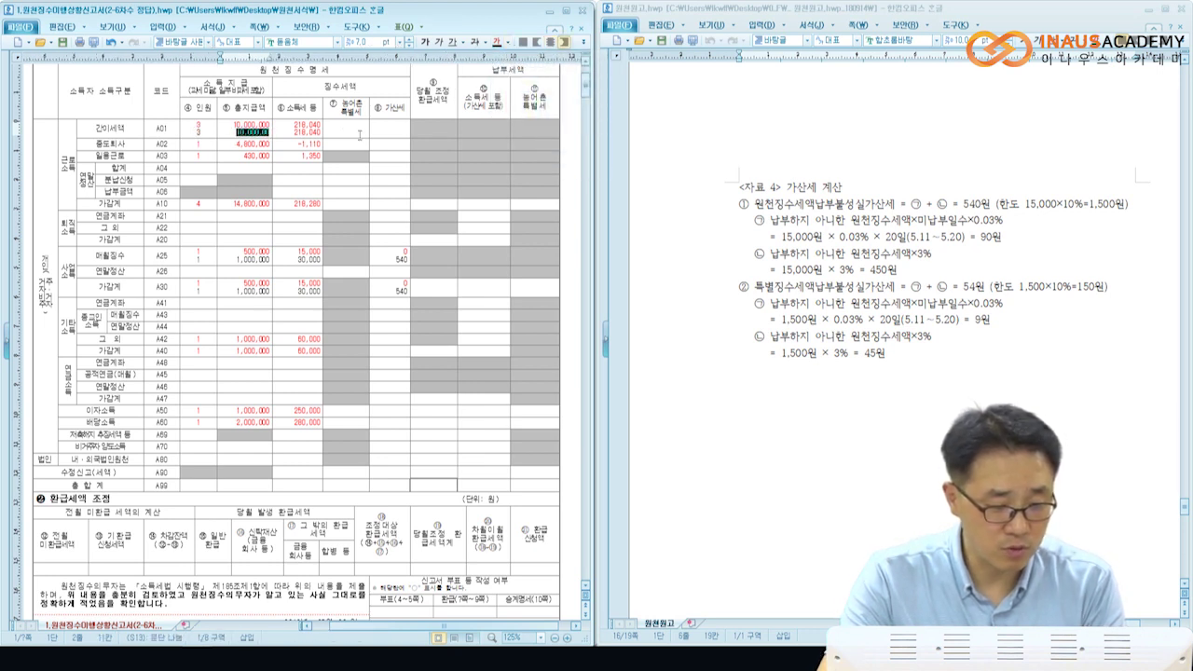
{"action": "left_click", "coordinate": [497, 43]}
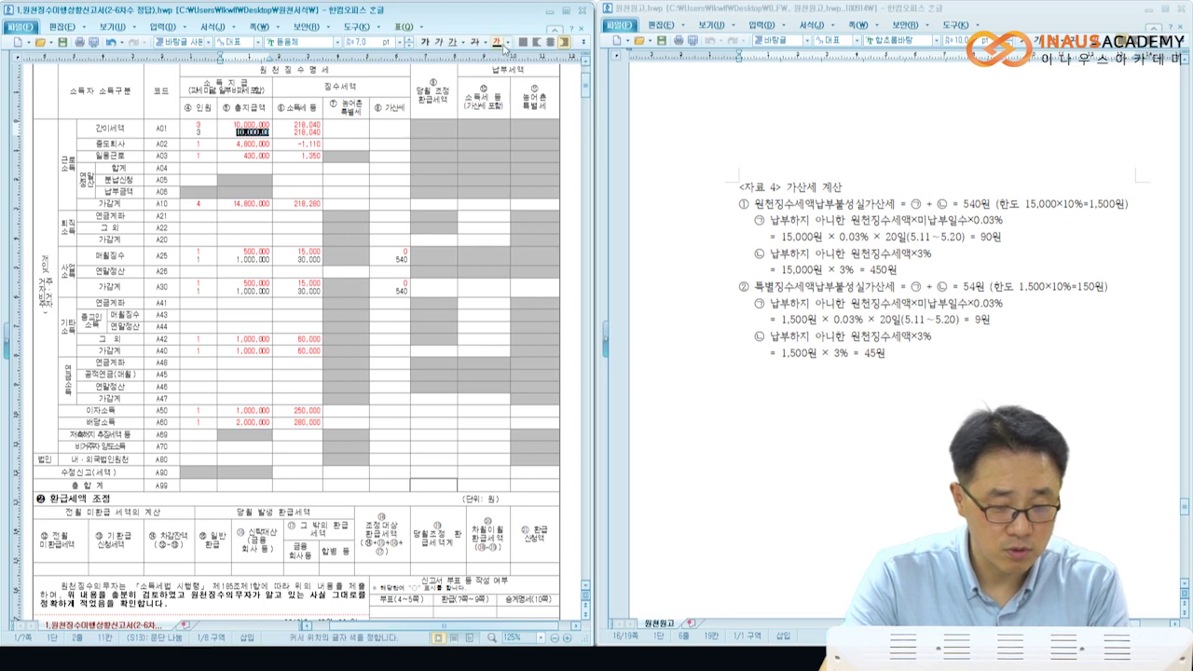
{"action": "left_click_drag", "start_coordinate": [294, 132], "coordinate": [322, 132]}
{"action": "left_click", "coordinate": [496, 43]}
- Correct the second-line 총지급액 amount of row A01 to 10,000,000
{"action": "left_click", "coordinate": [268, 129]}
{"action": "left_click", "coordinate": [436, 177]}
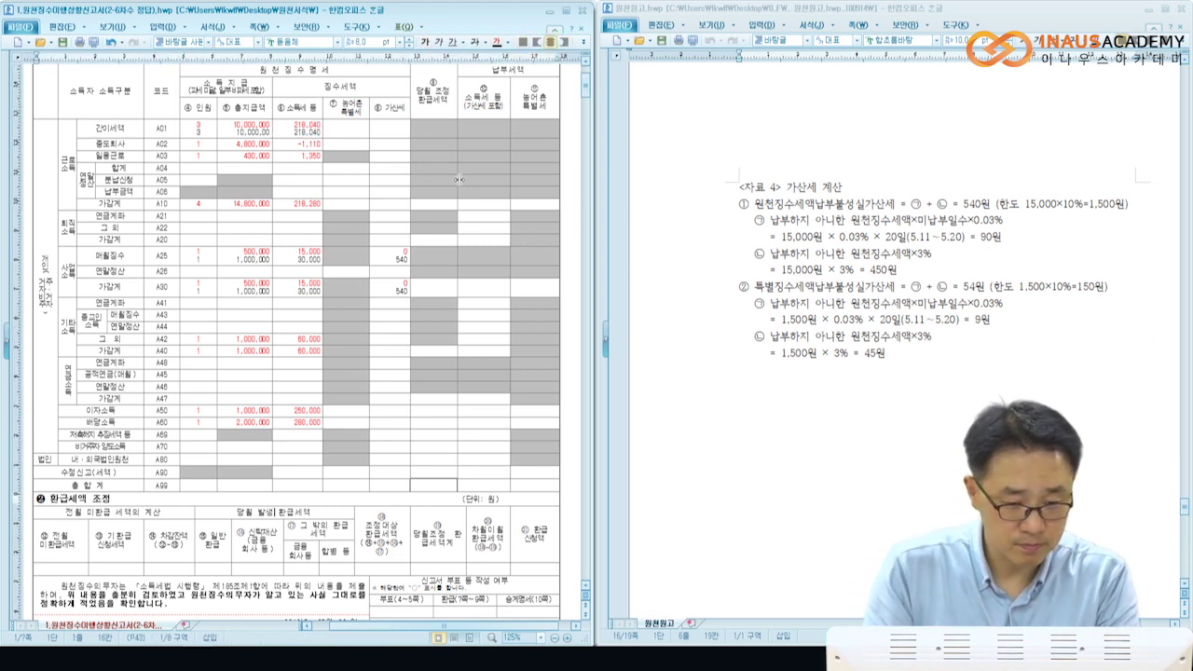
{"action": "left_click", "coordinate": [271, 135]}
{"action": "left_click", "coordinate": [271, 132]}
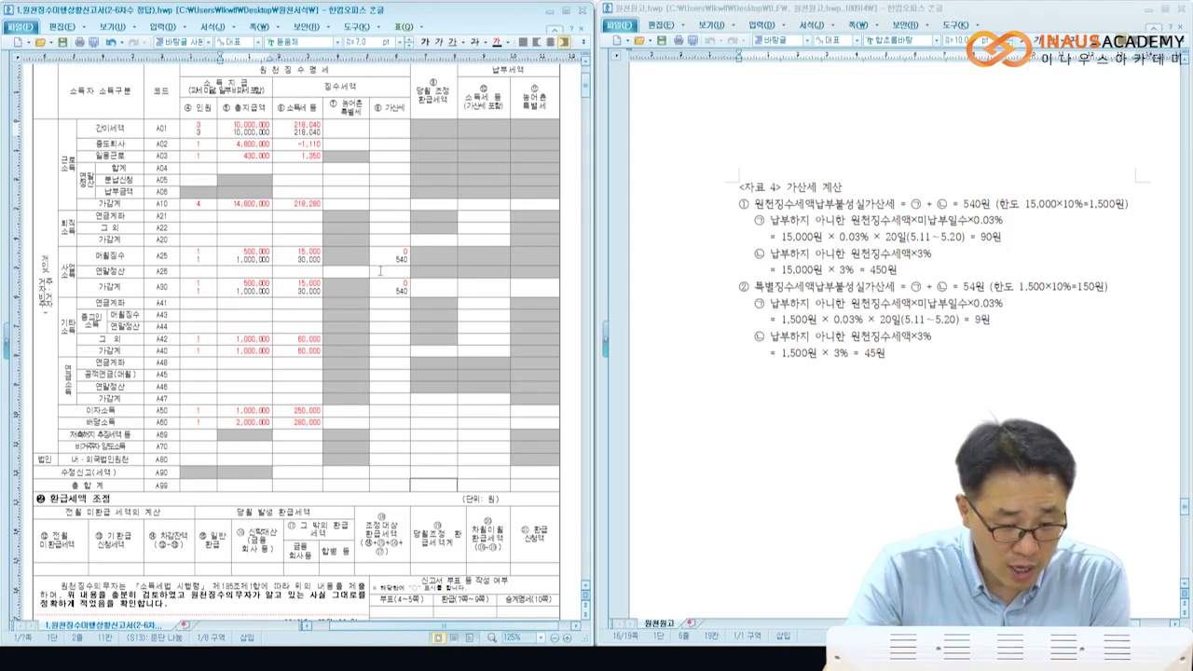
- Enter 15,000 in the 소득세 등 cell and 540 in the 가산세 cell of the 수정신고(세액) row A90
{"action": "left_click_drag", "start_coordinate": [392, 258], "coordinate": [406, 259]}
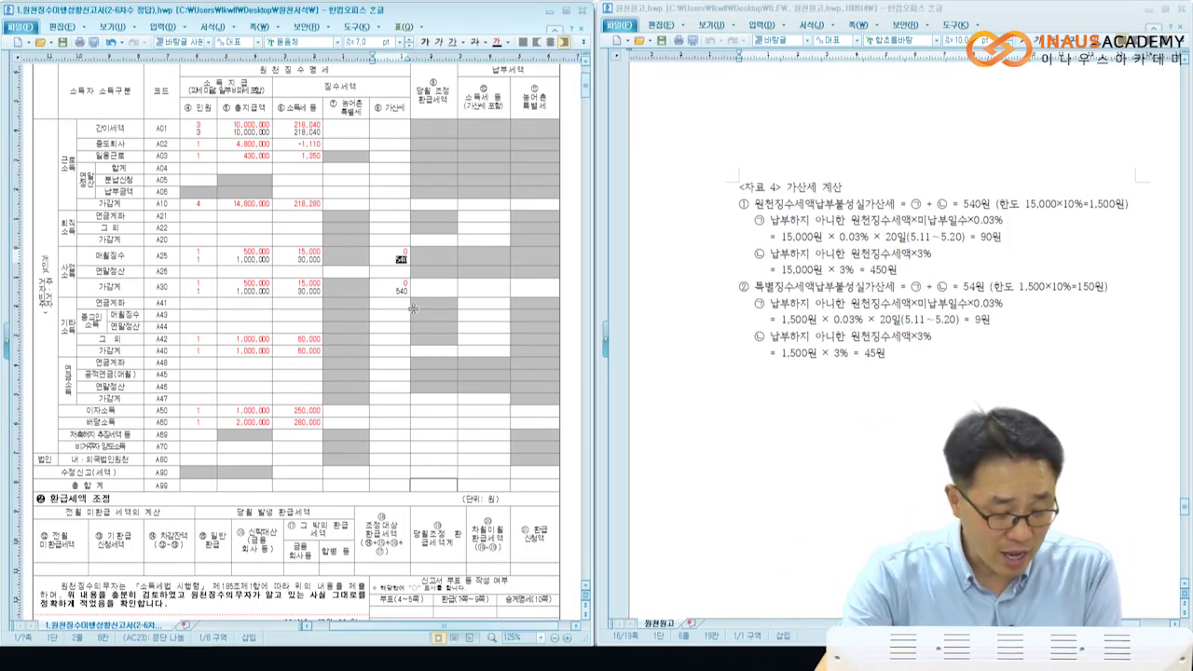
{"action": "left_click", "coordinate": [301, 472]}
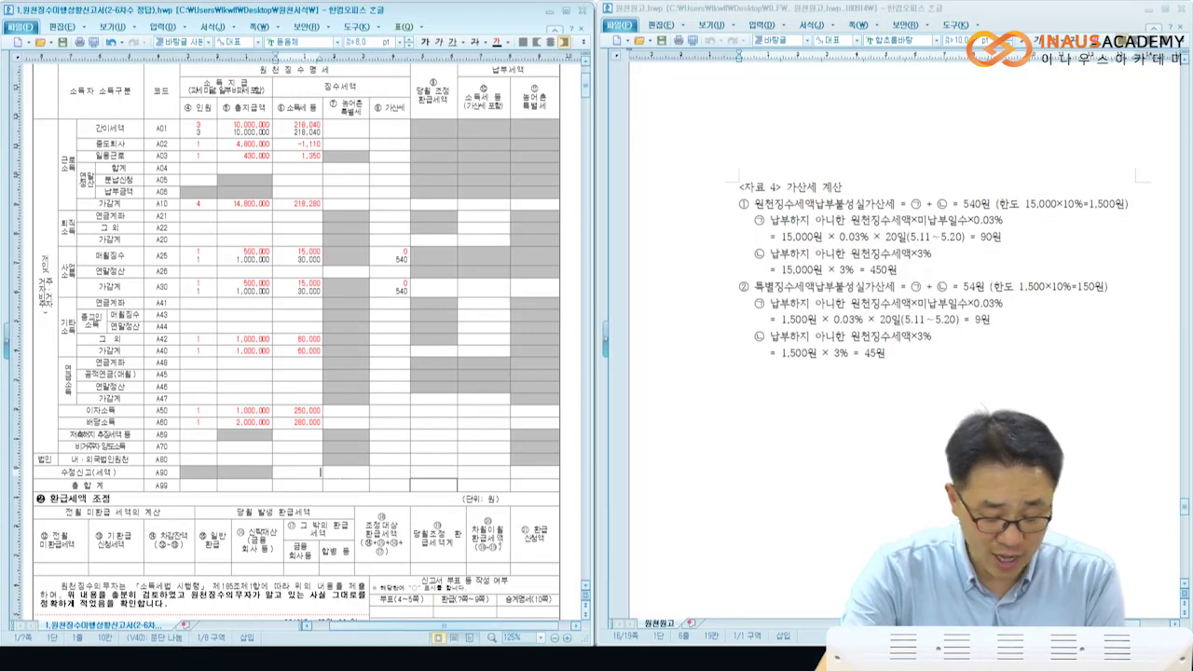
{"action": "type", "text": "15,000."}
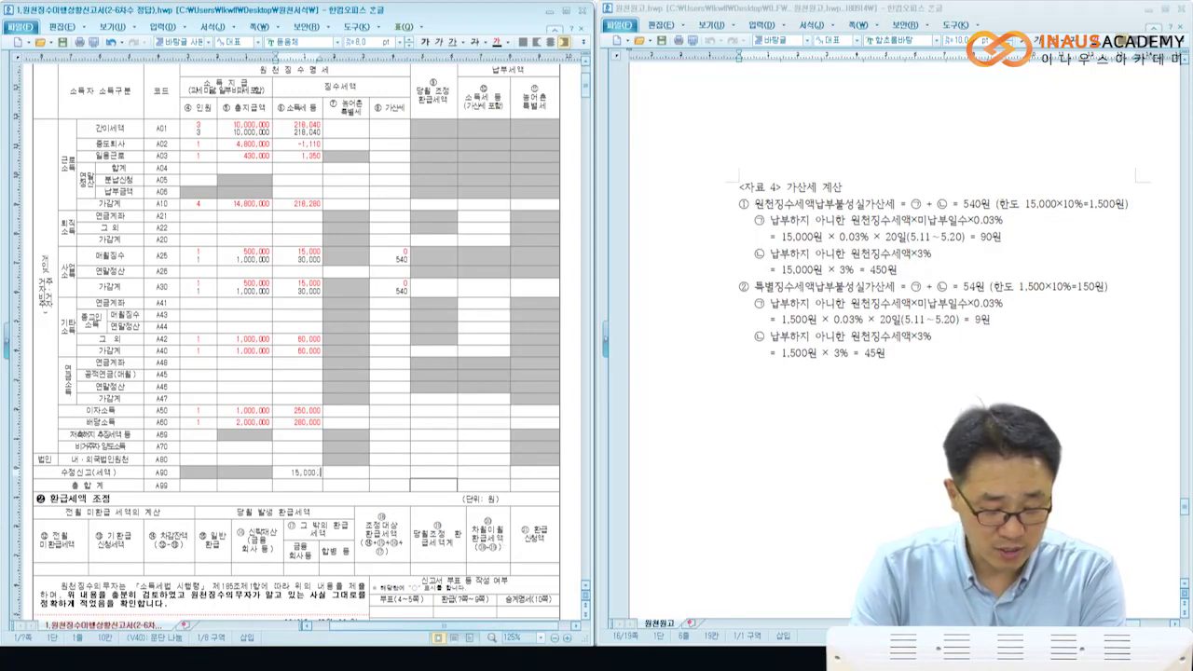
{"action": "key", "text": "BackSpace"}
{"action": "key", "text": "Right"}
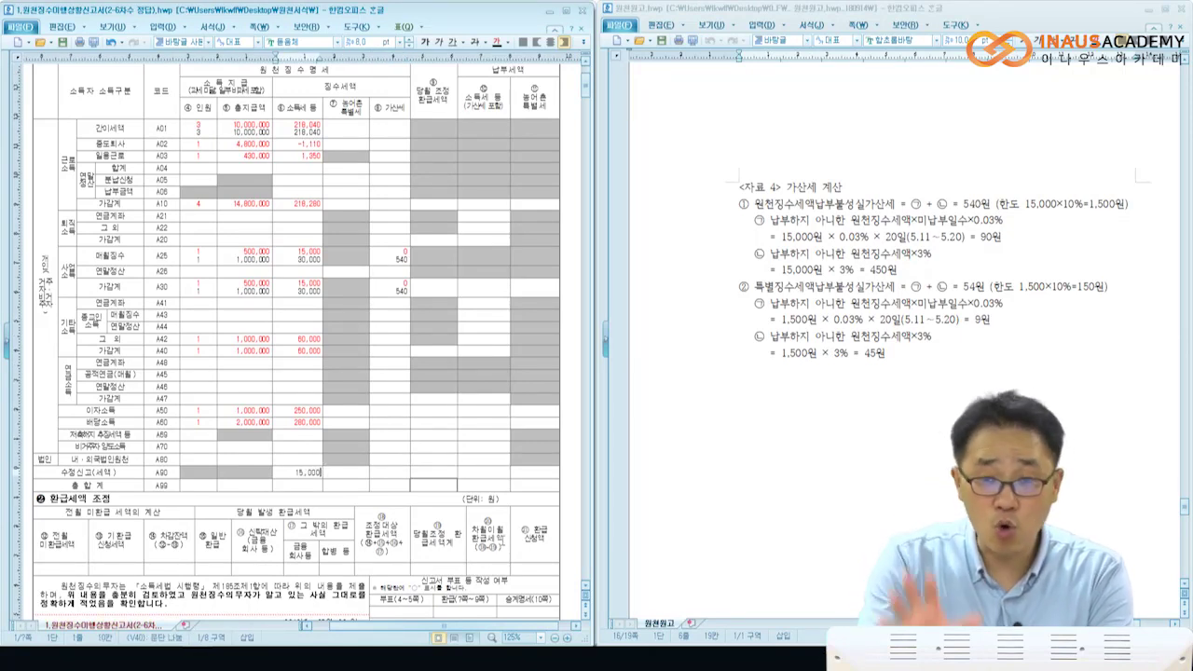
{"action": "key", "text": "Right"}
{"action": "key", "text": "Right"}
{"action": "type", "text": "540"}
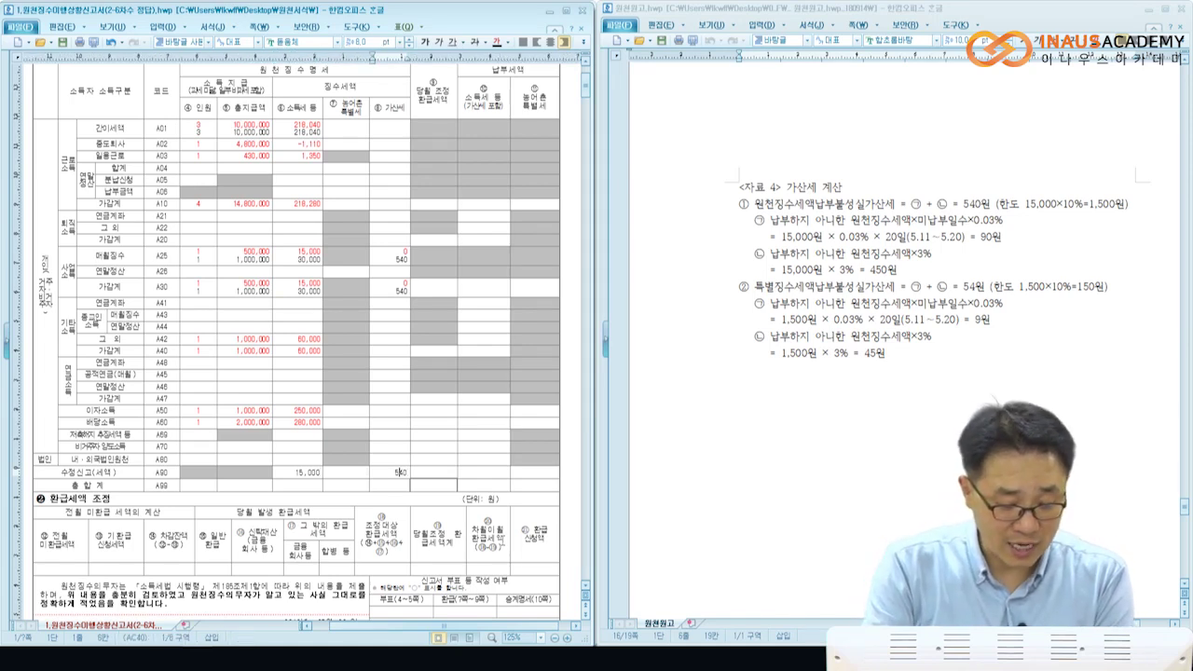
- Change the 소득세 등 amount of row A90 to -15,000 and clear its 가산세 cell
{"action": "left_click", "coordinate": [317, 473]}
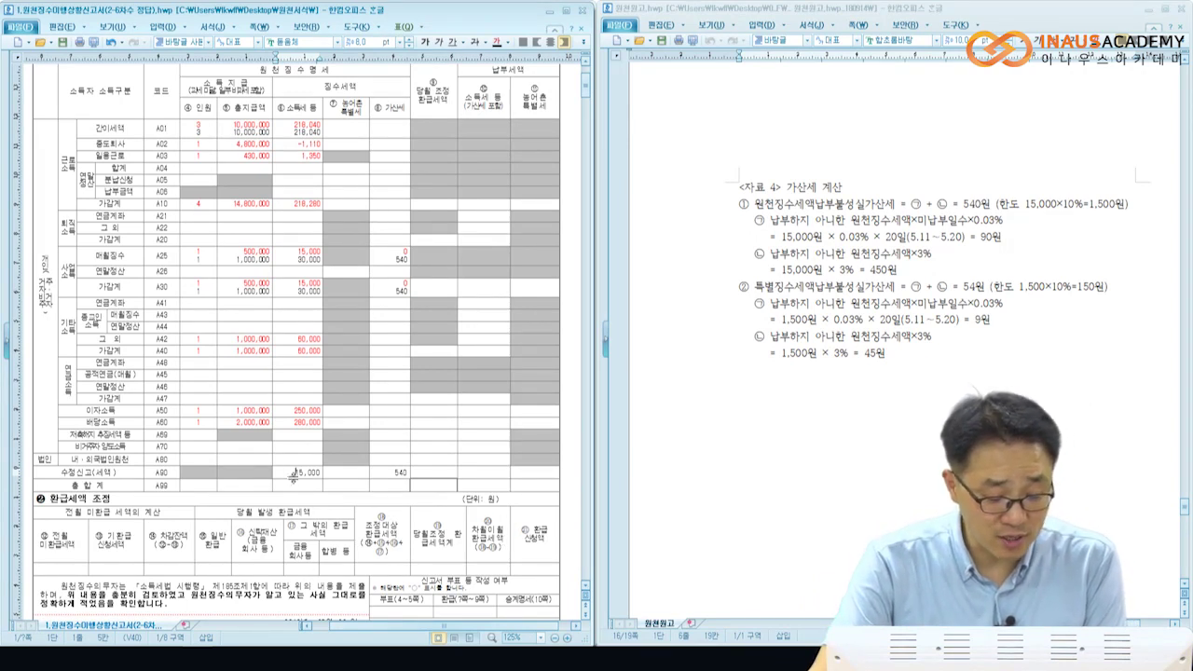
{"action": "key", "text": "Right"}
{"action": "key", "text": "Right"}
{"action": "key", "text": "Delete"}
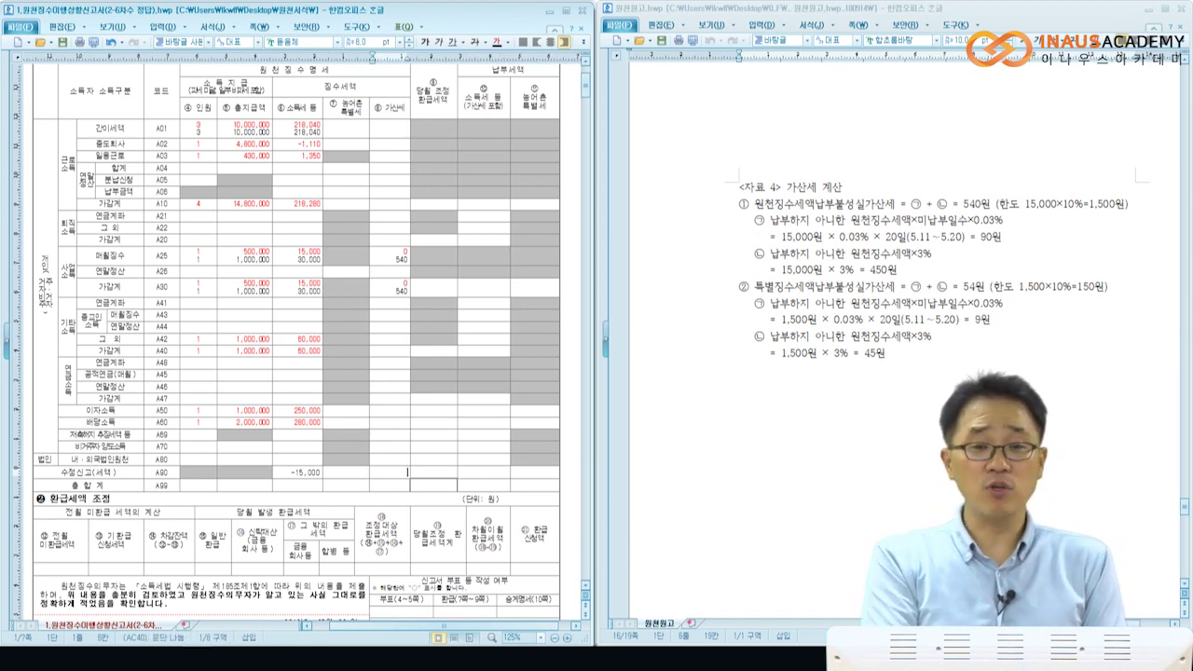